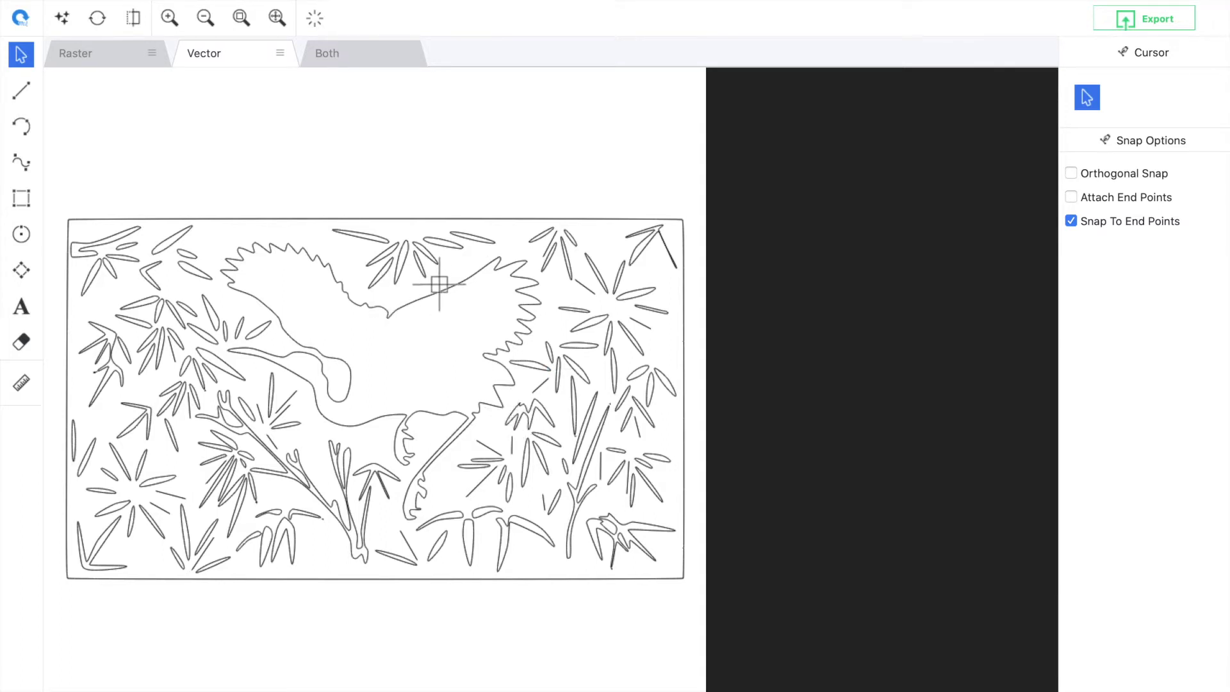
Step: Color the vectors by type to check what entities make up the bird and bamboo drawing
{"action": "left_click", "coordinate": [314, 23]}
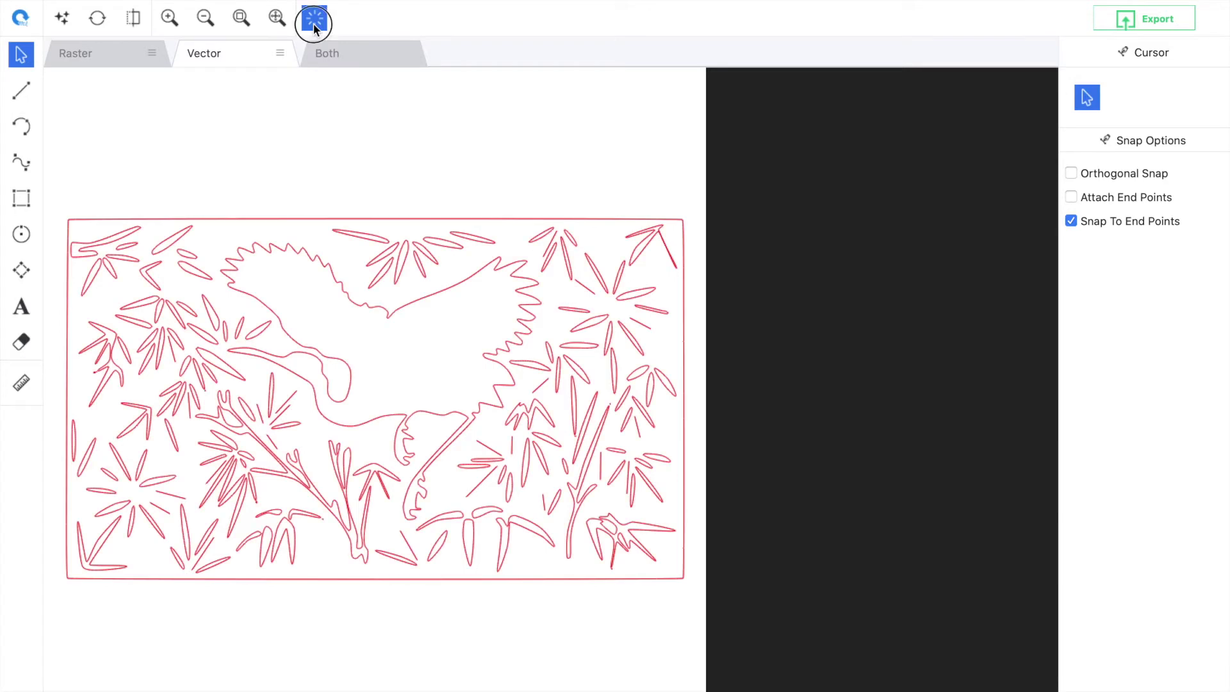
{"action": "scroll", "coordinate": [331, 308], "scroll_direction": "up", "scroll_amount": 5}
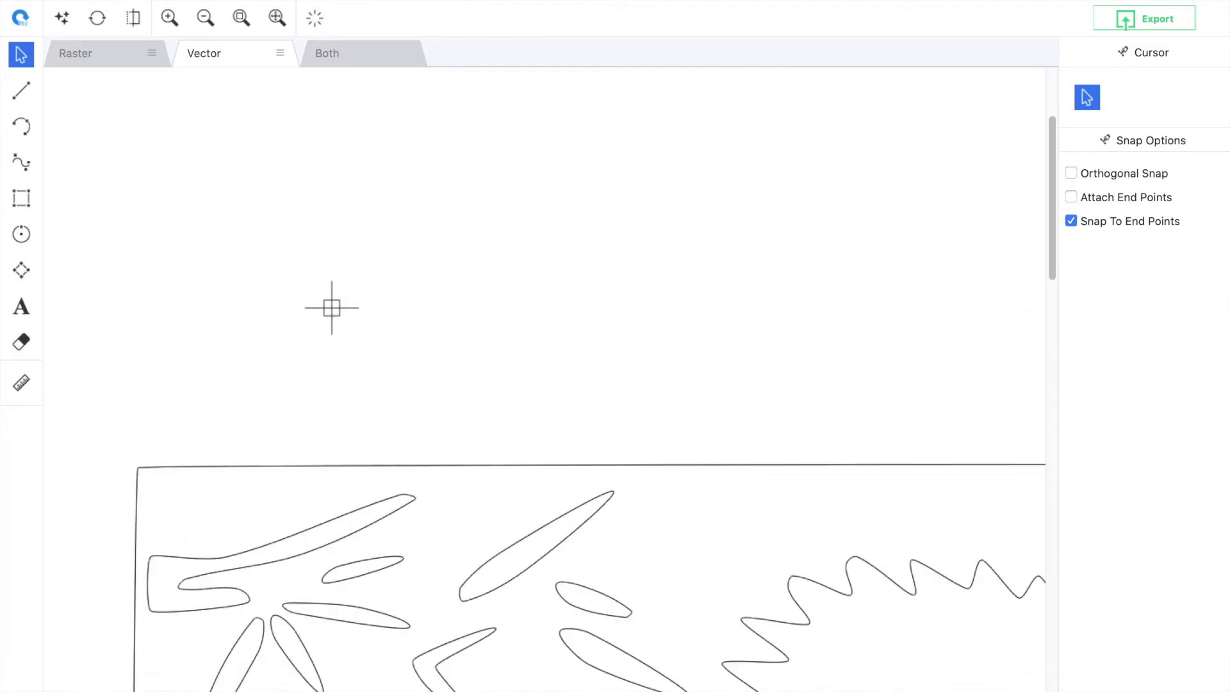
Step: Select a short line segment on the bird's outline below the jagged feathers and pull its endpoint down off the outline
{"action": "left_click_drag", "start_coordinate": [1051, 206], "coordinate": [1045, 327]}
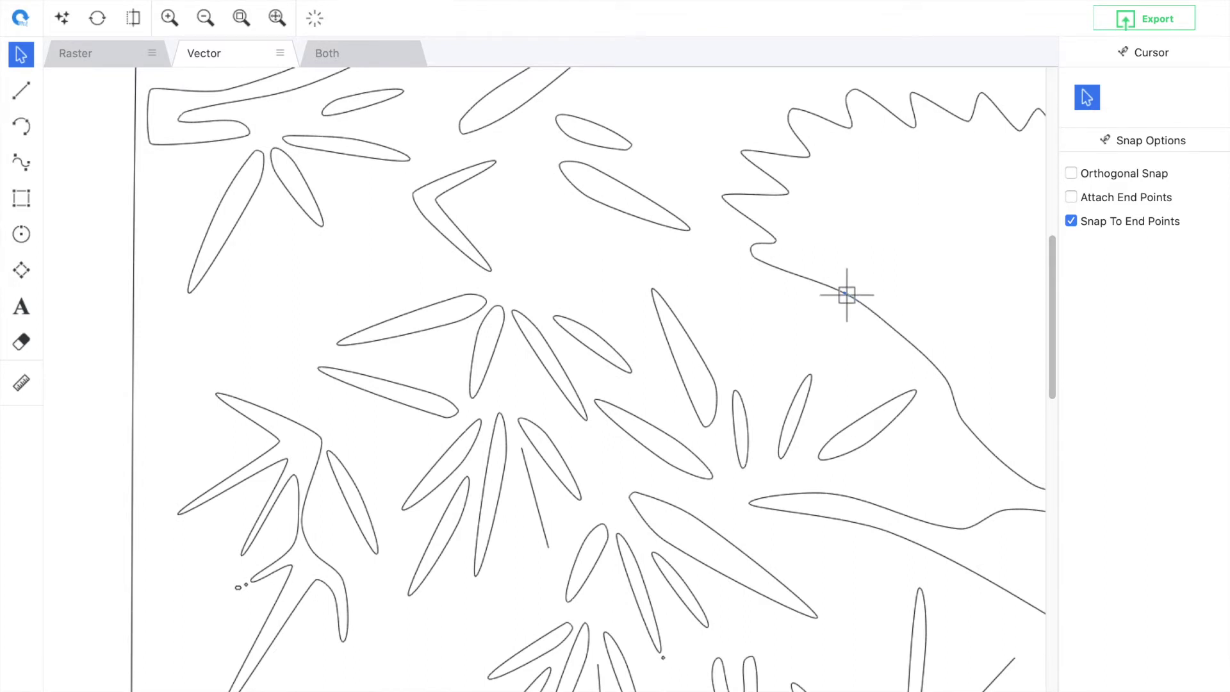
{"action": "left_click", "coordinate": [815, 282]}
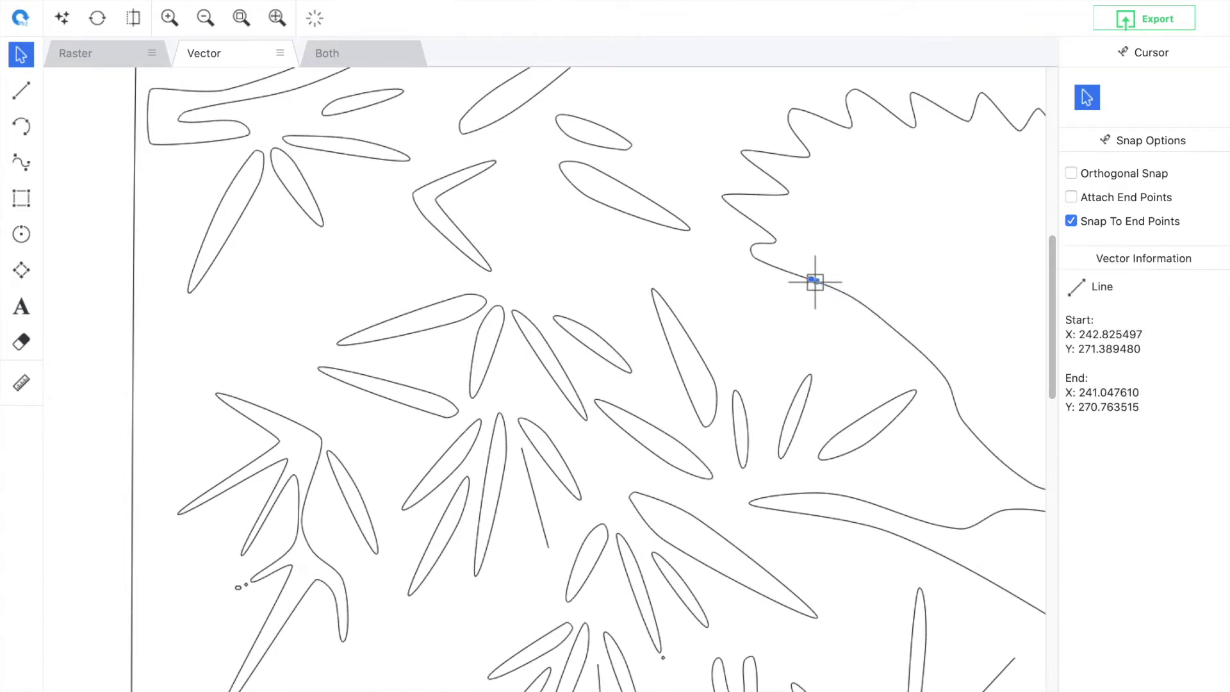
{"action": "left_click_drag", "start_coordinate": [811, 278], "coordinate": [785, 331]}
{"action": "left_click", "coordinate": [849, 322]}
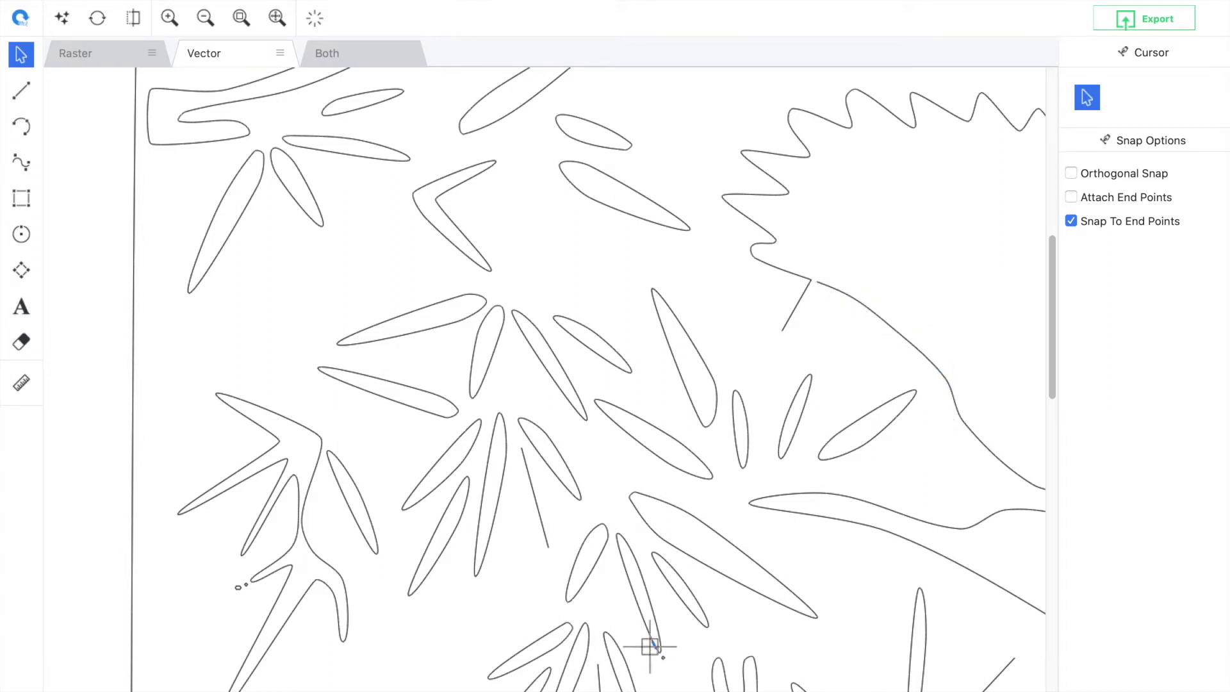
Step: Examine the bird outline and surrounding bamboo leaves up close for how their curves are built from short lines
{"action": "scroll", "coordinate": [384, 686], "scroll_direction": "right", "scroll_amount": 5}
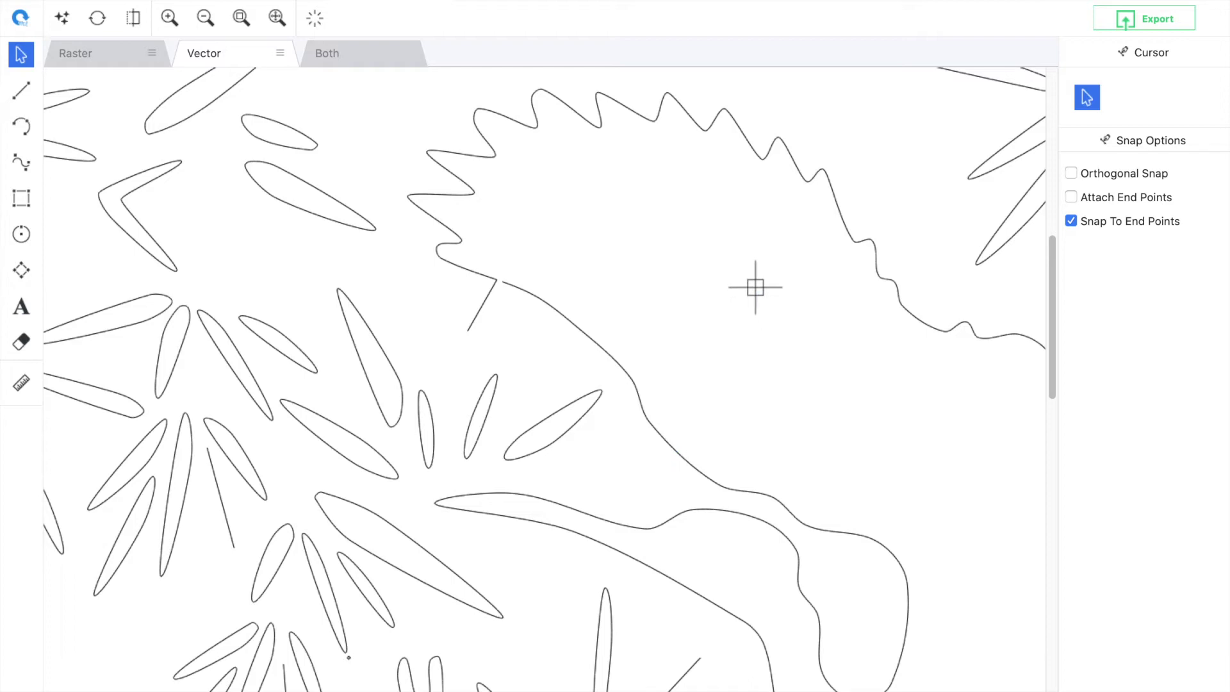
{"action": "scroll", "coordinate": [756, 287], "scroll_direction": "down", "scroll_amount": 3}
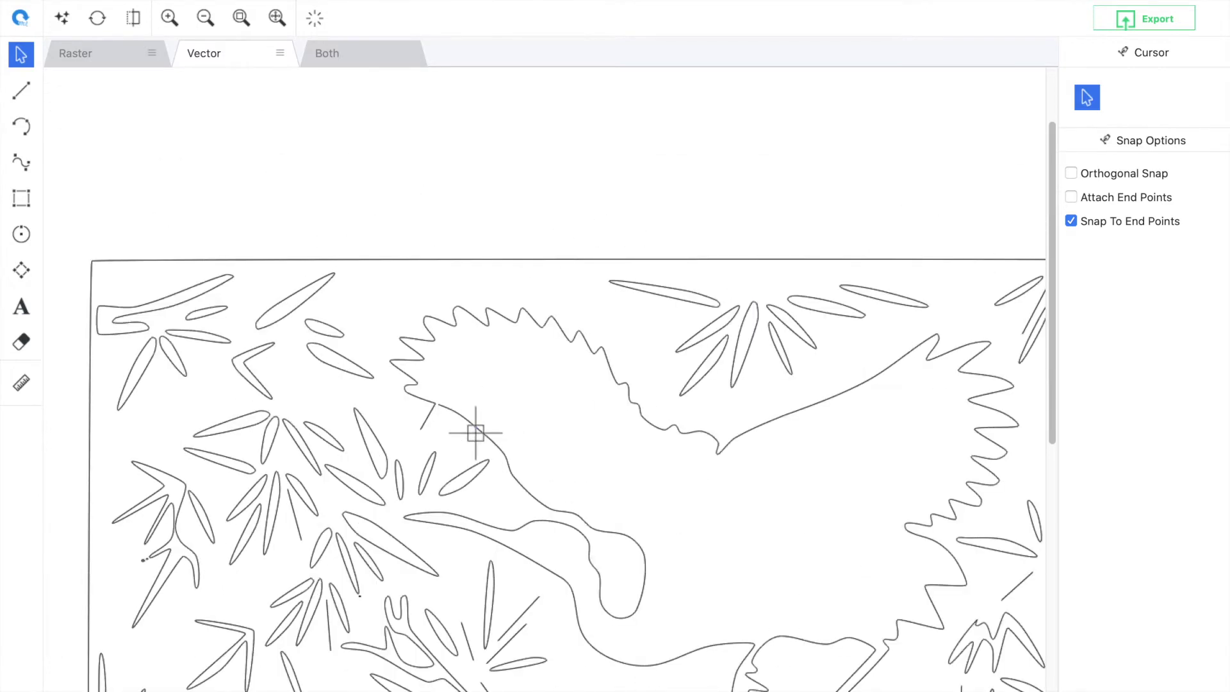
{"action": "scroll", "coordinate": [475, 432], "scroll_direction": "up", "scroll_amount": 3}
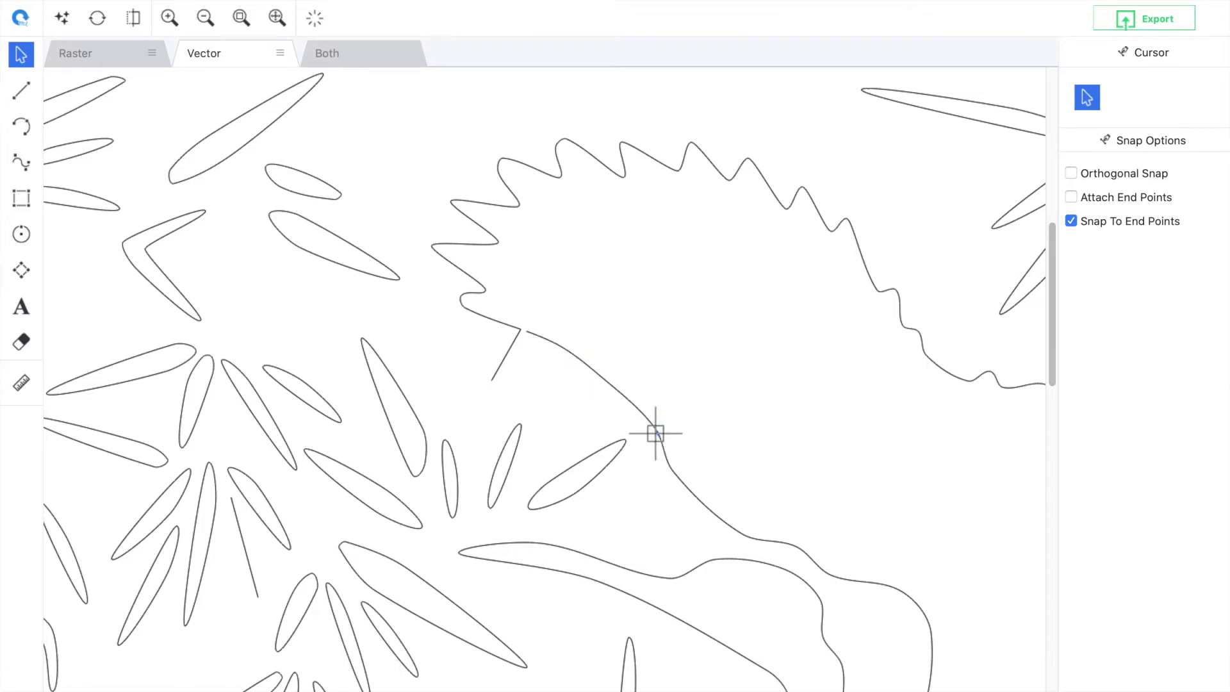
{"action": "scroll", "coordinate": [655, 433], "scroll_direction": "up", "scroll_amount": 5}
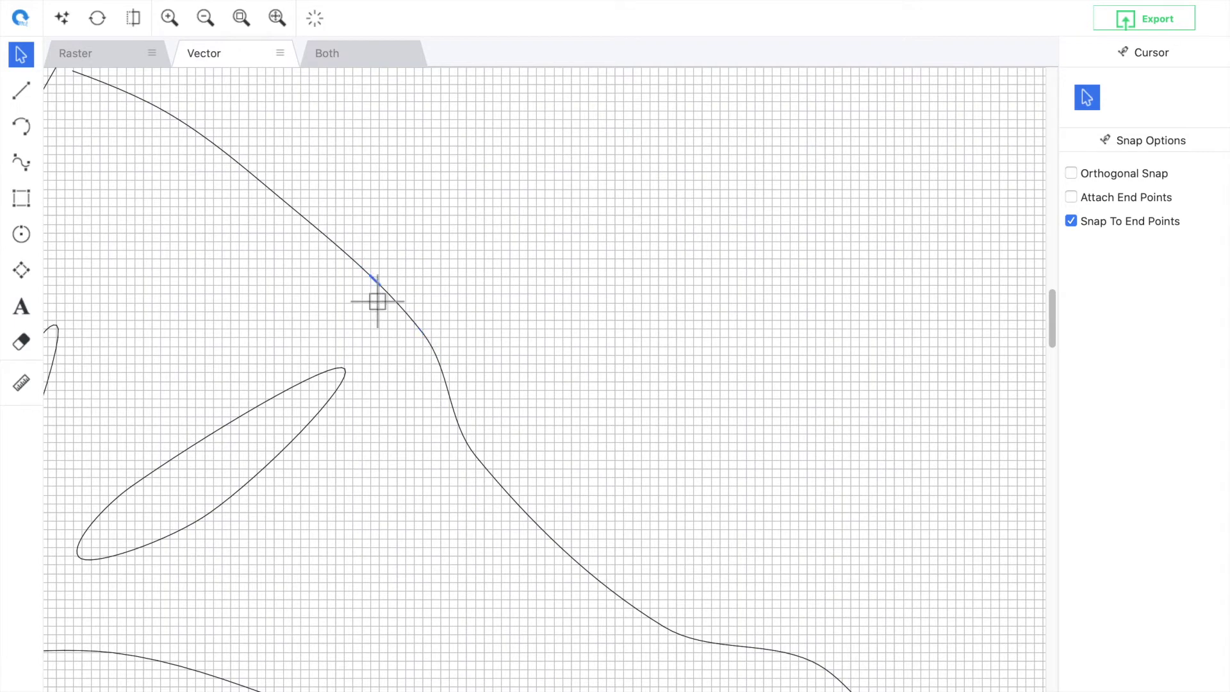
{"action": "scroll", "coordinate": [377, 302], "scroll_direction": "down", "scroll_amount": 6}
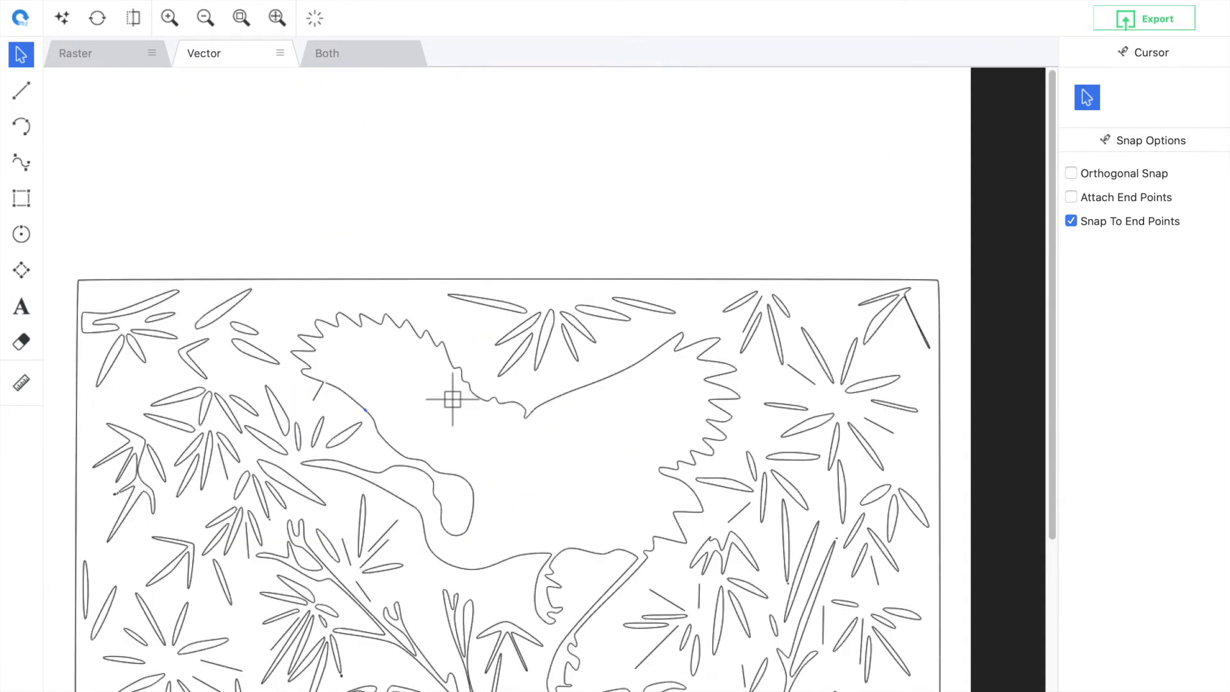
{"action": "scroll", "coordinate": [404, 368], "scroll_direction": "up", "scroll_amount": 5}
{"action": "scroll", "coordinate": [452, 395], "scroll_direction": "down", "scroll_amount": 5}
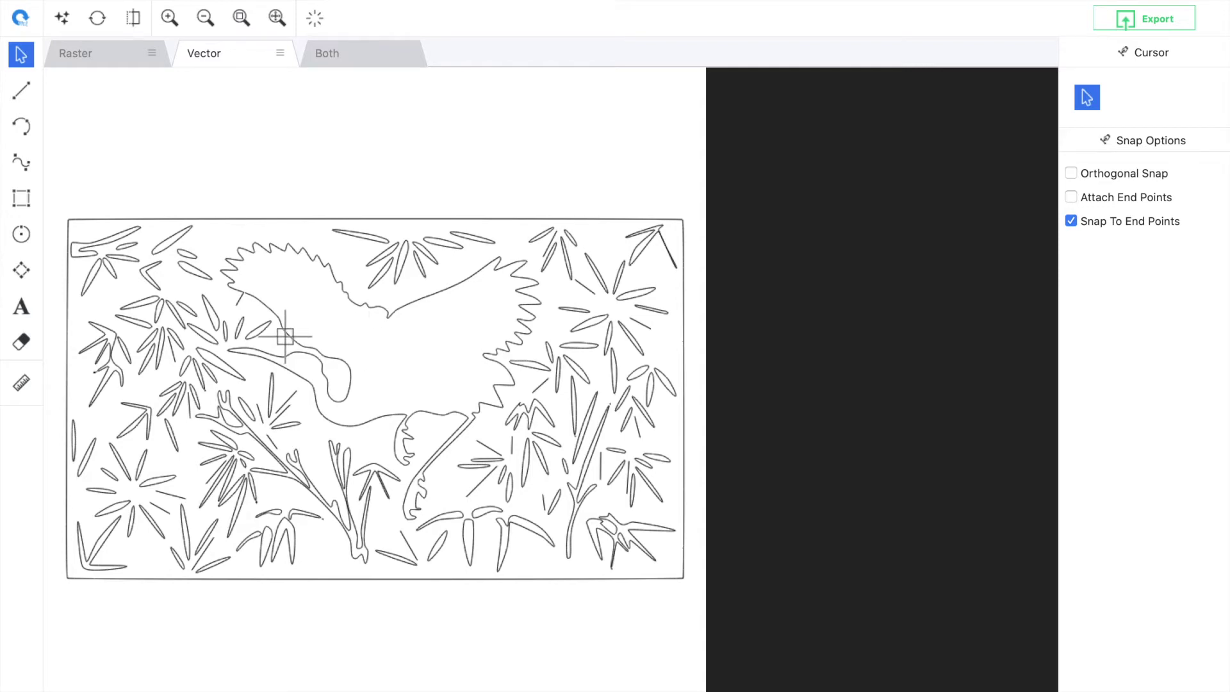
{"action": "scroll", "coordinate": [297, 346], "scroll_direction": "up", "scroll_amount": 3}
{"action": "scroll", "coordinate": [544, 360], "scroll_direction": "up", "scroll_amount": 1}
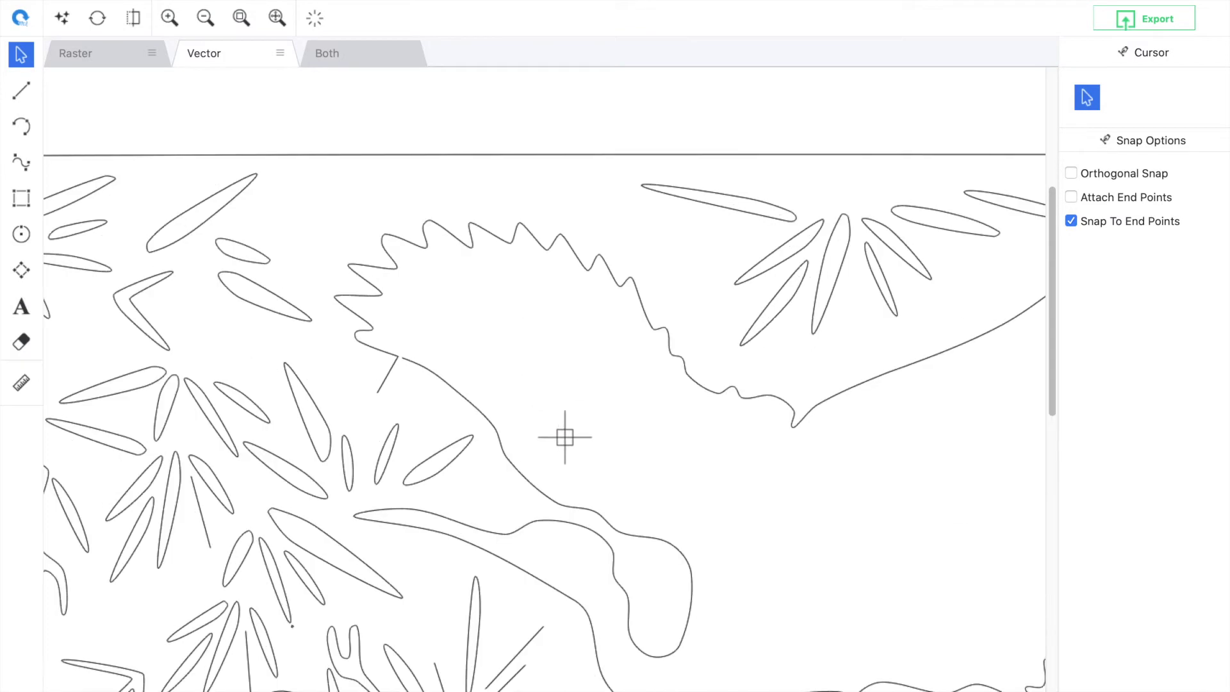
{"action": "scroll", "coordinate": [506, 472], "scroll_direction": "up", "scroll_amount": 1}
{"action": "scroll", "coordinate": [513, 467], "scroll_direction": "up", "scroll_amount": 2}
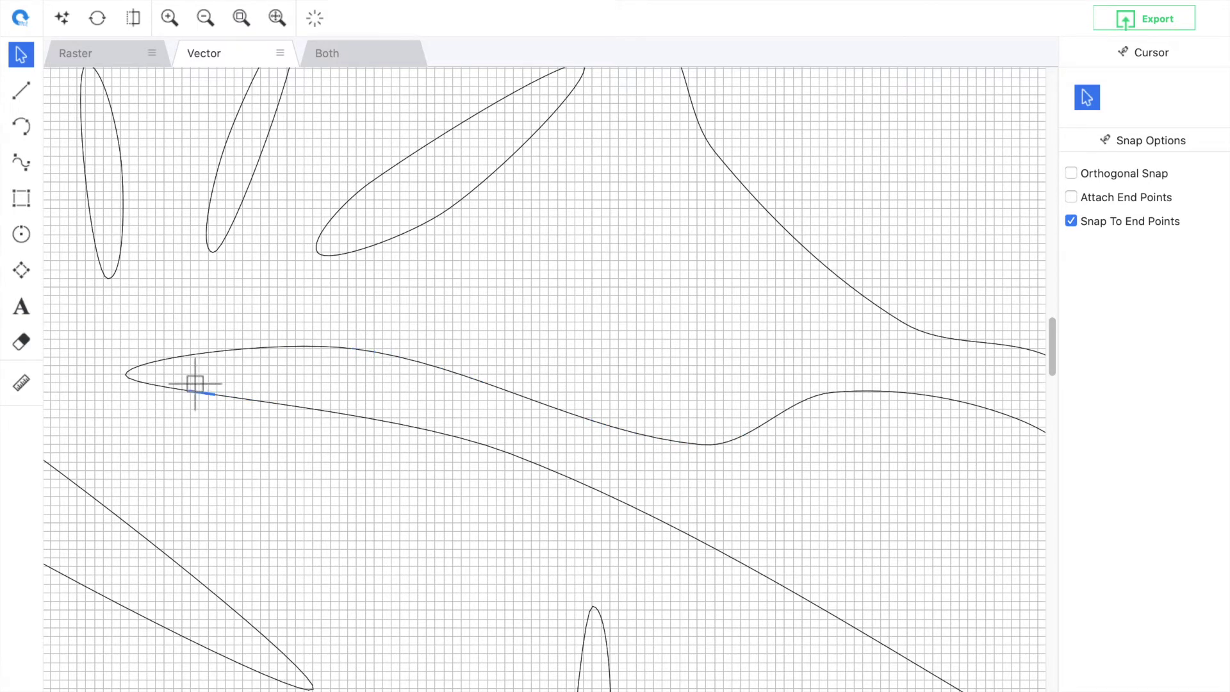
{"action": "scroll", "coordinate": [368, 426], "scroll_direction": "down", "scroll_amount": 5}
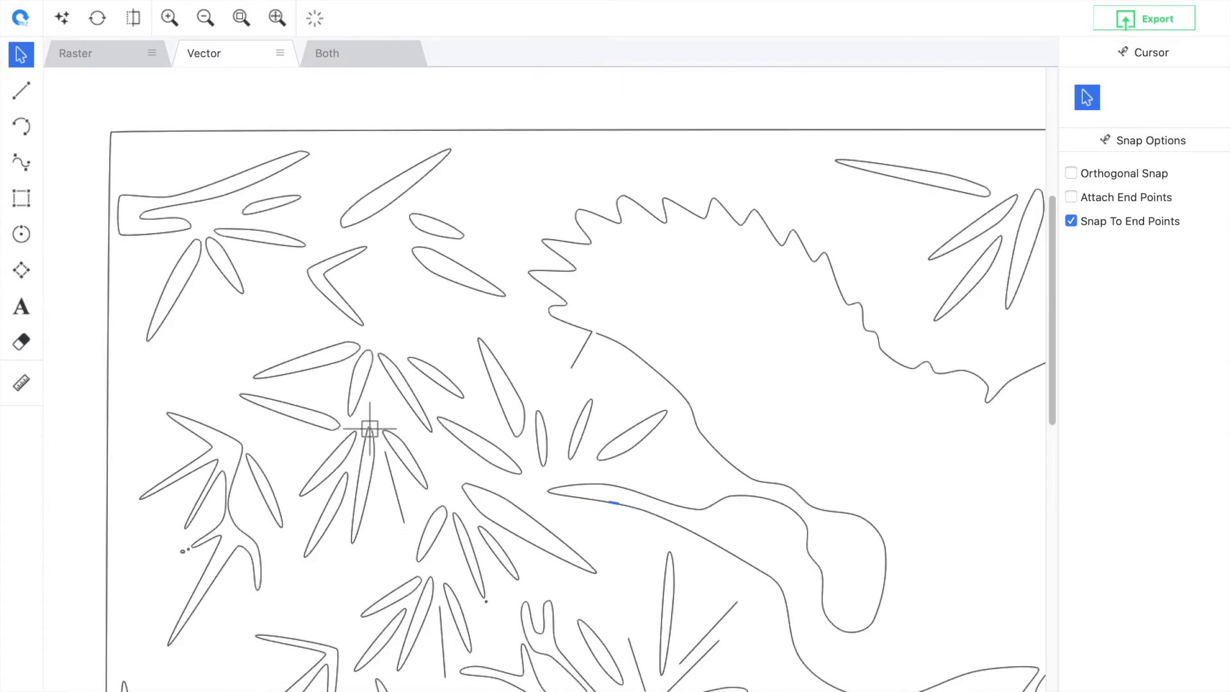
{"action": "scroll", "coordinate": [370, 428], "scroll_direction": "down", "scroll_amount": 5}
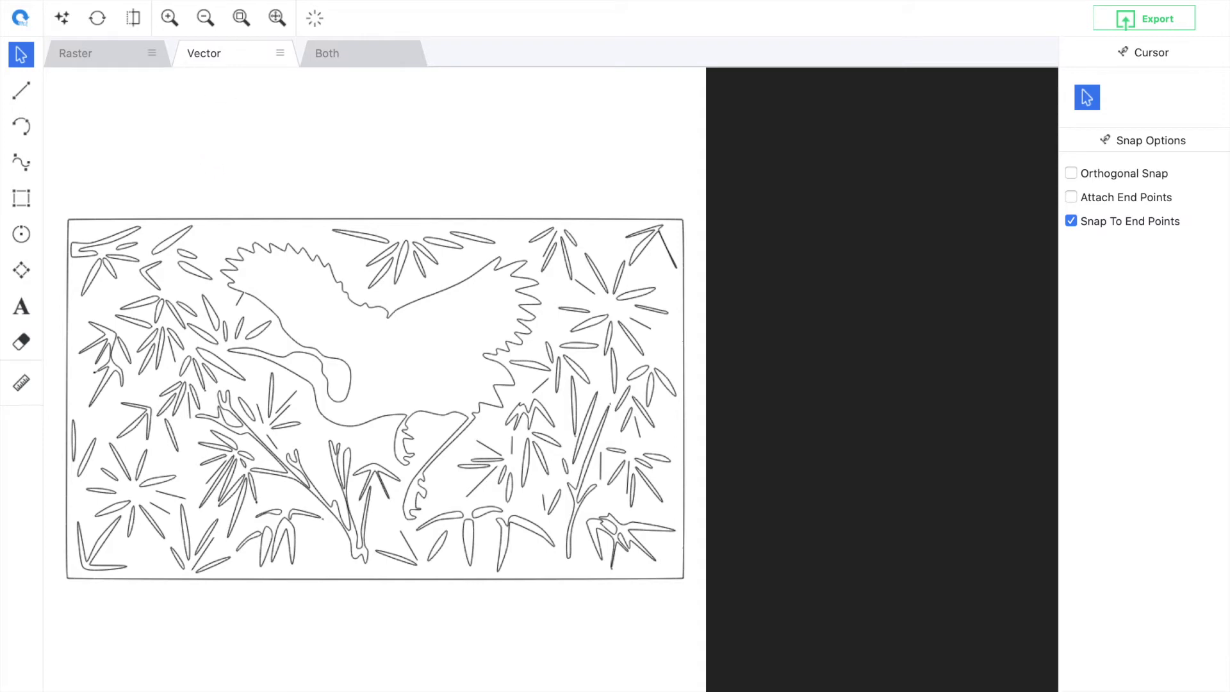
Step: Undo the endpoint move on the bird's outline
{"action": "left_click", "coordinate": [172, 0]}
{"action": "left_click", "coordinate": [178, 0]}
Step: Check the vector line count in the Vector file's statistics and close the report
{"action": "left_click", "coordinate": [280, 54]}
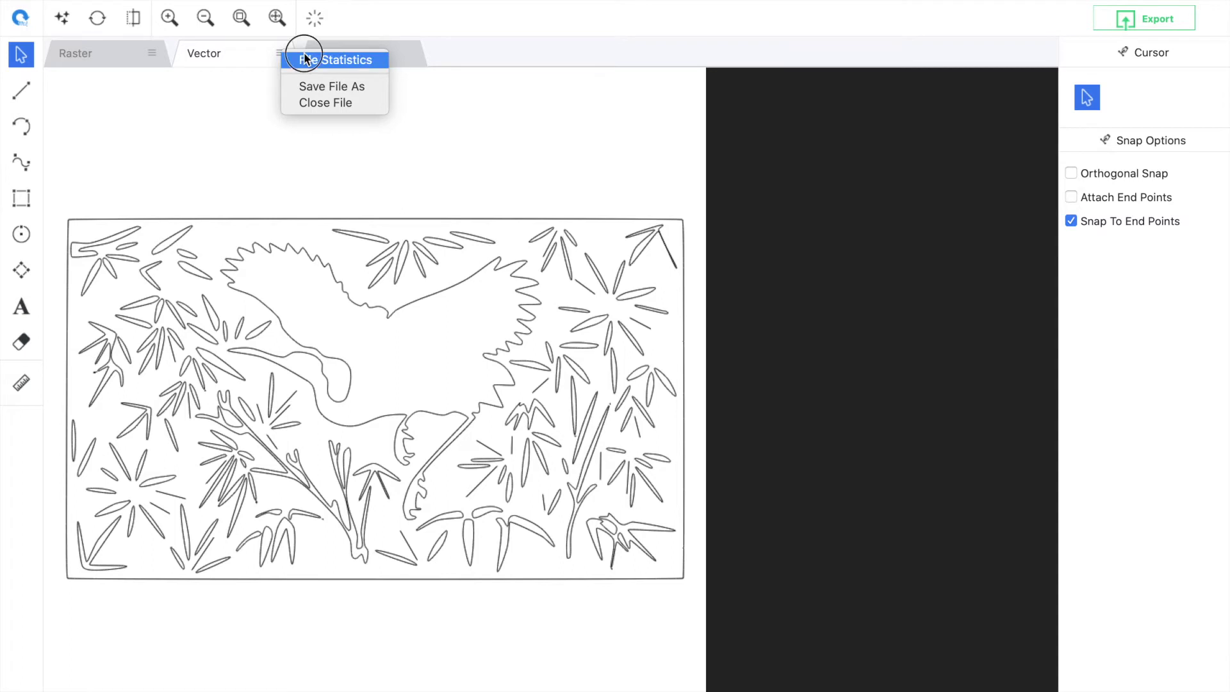
{"action": "left_click", "coordinate": [305, 58]}
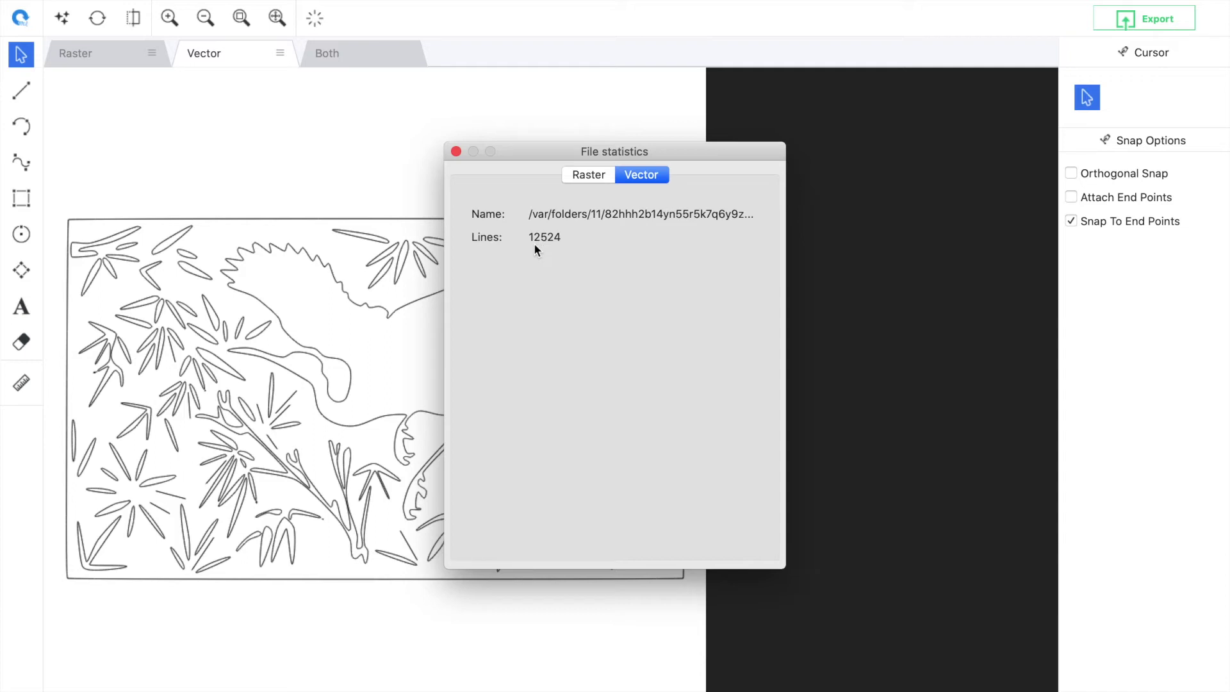
{"action": "left_click", "coordinate": [455, 151]}
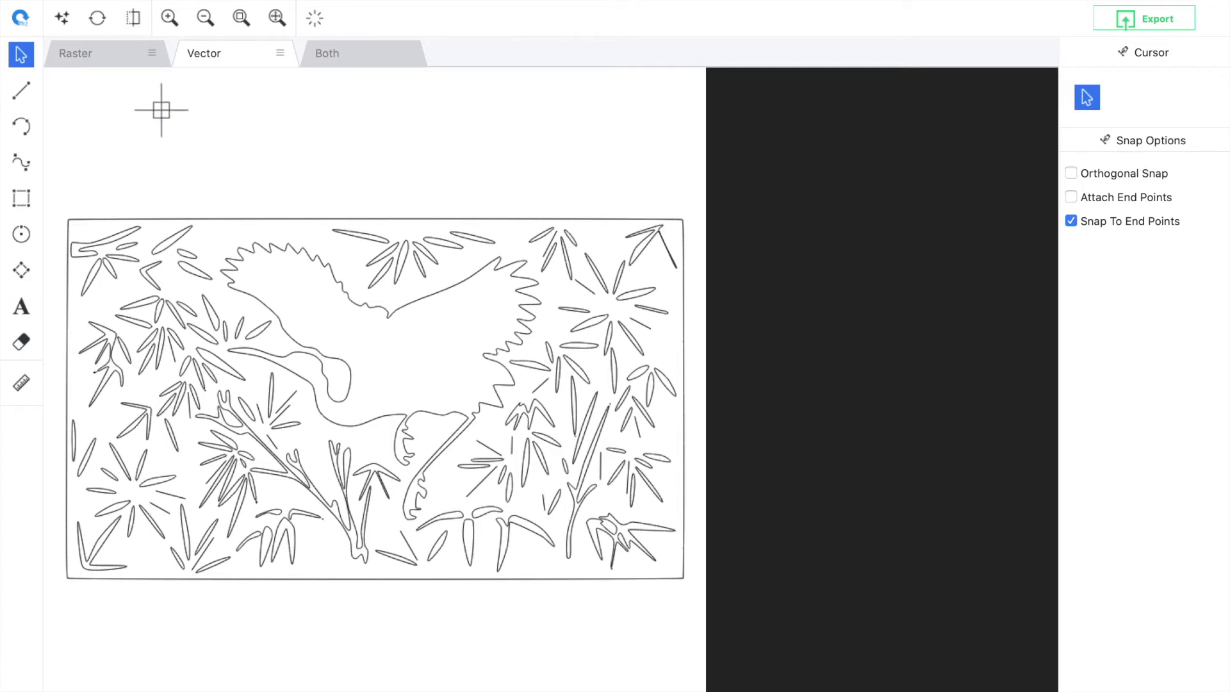
Step: Run the CNC Smoothing conversion on the vector drawing with lines and arcs enabled and polylines and Beziers disabled
{"action": "left_click", "coordinate": [138, 26]}
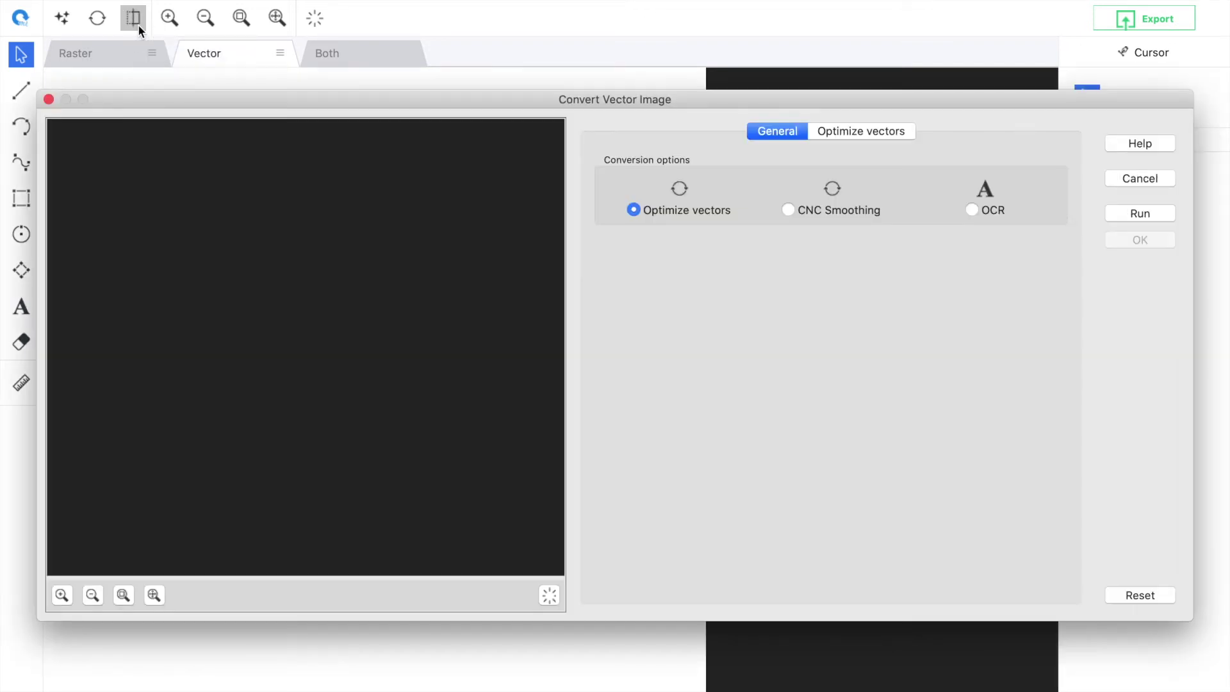
{"action": "left_click", "coordinate": [789, 211]}
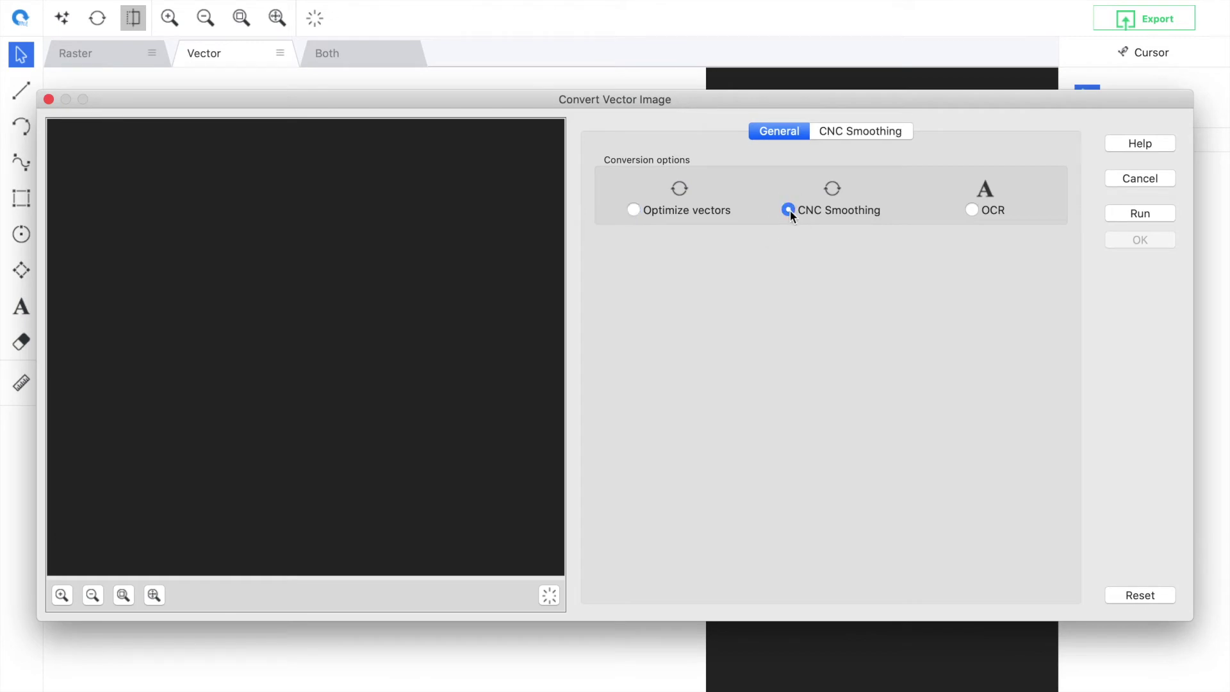
{"action": "left_click", "coordinate": [892, 132]}
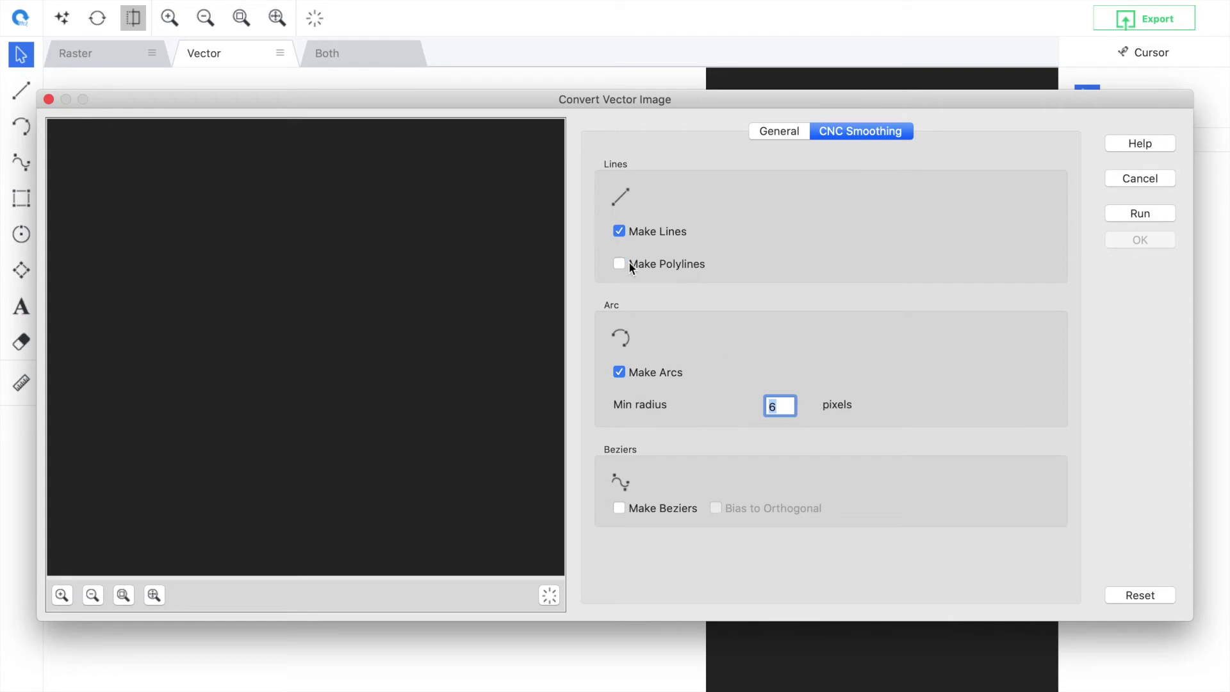
{"action": "left_click", "coordinate": [1139, 214]}
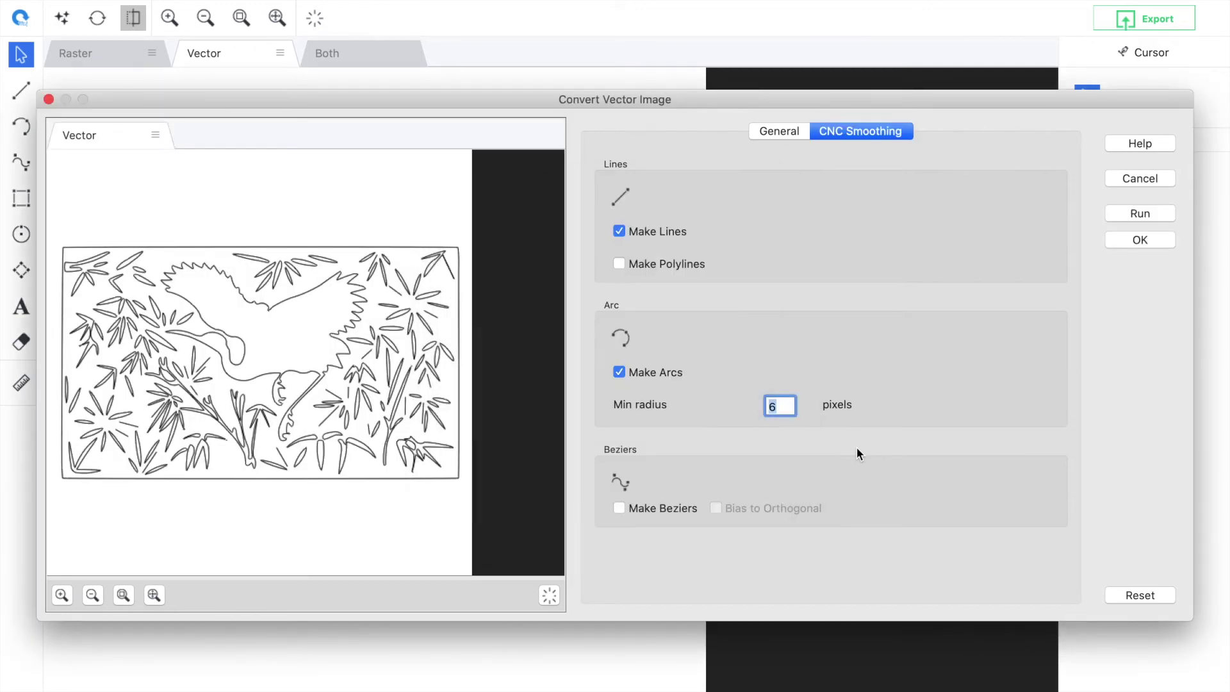
Step: Color the smoothed preview by vector type, inspect its lines and arcs up close, and accept the conversion
{"action": "left_click", "coordinate": [549, 595]}
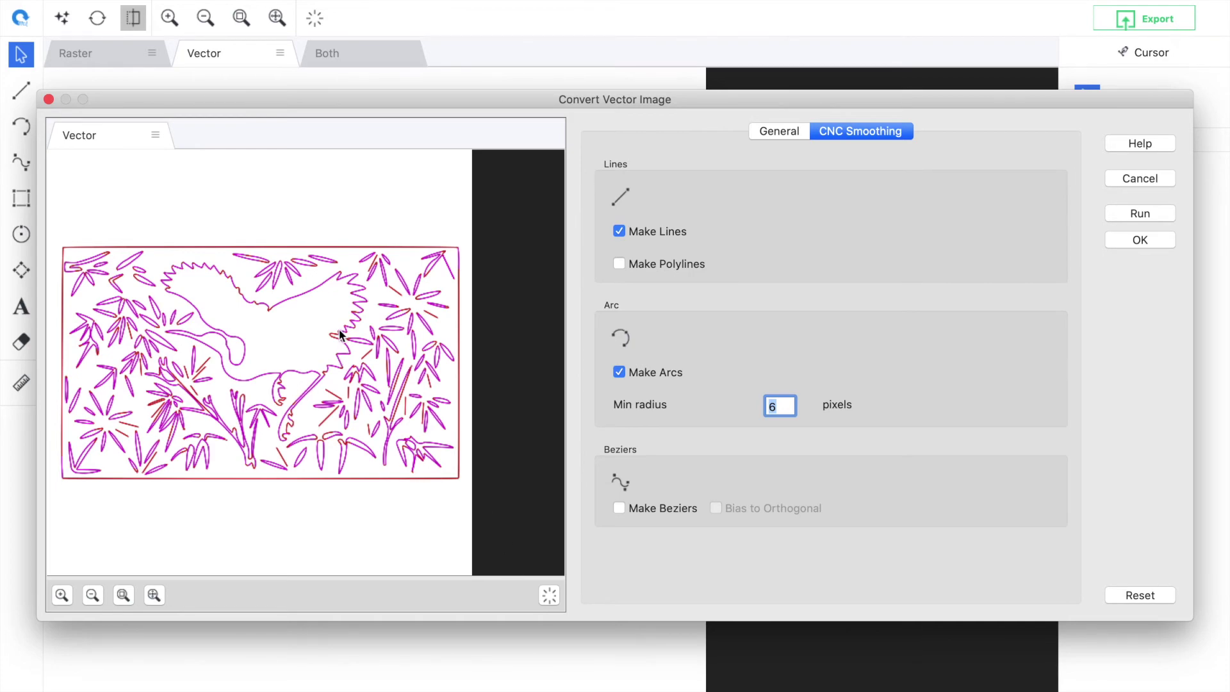
{"action": "scroll", "coordinate": [339, 329], "scroll_direction": "up", "scroll_amount": 5}
{"action": "scroll", "coordinate": [341, 334], "scroll_direction": "down", "scroll_amount": 5}
{"action": "scroll", "coordinate": [339, 334], "scroll_direction": "up", "scroll_amount": 2}
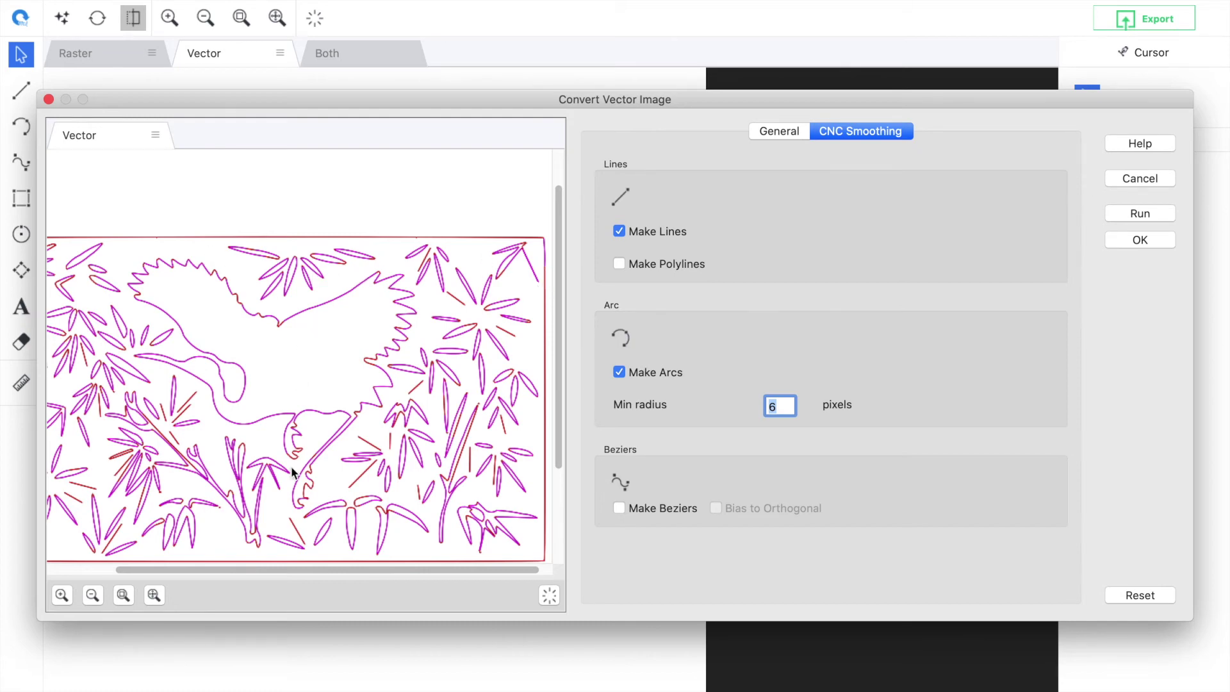
{"action": "left_click_drag", "start_coordinate": [310, 569], "coordinate": [234, 570]}
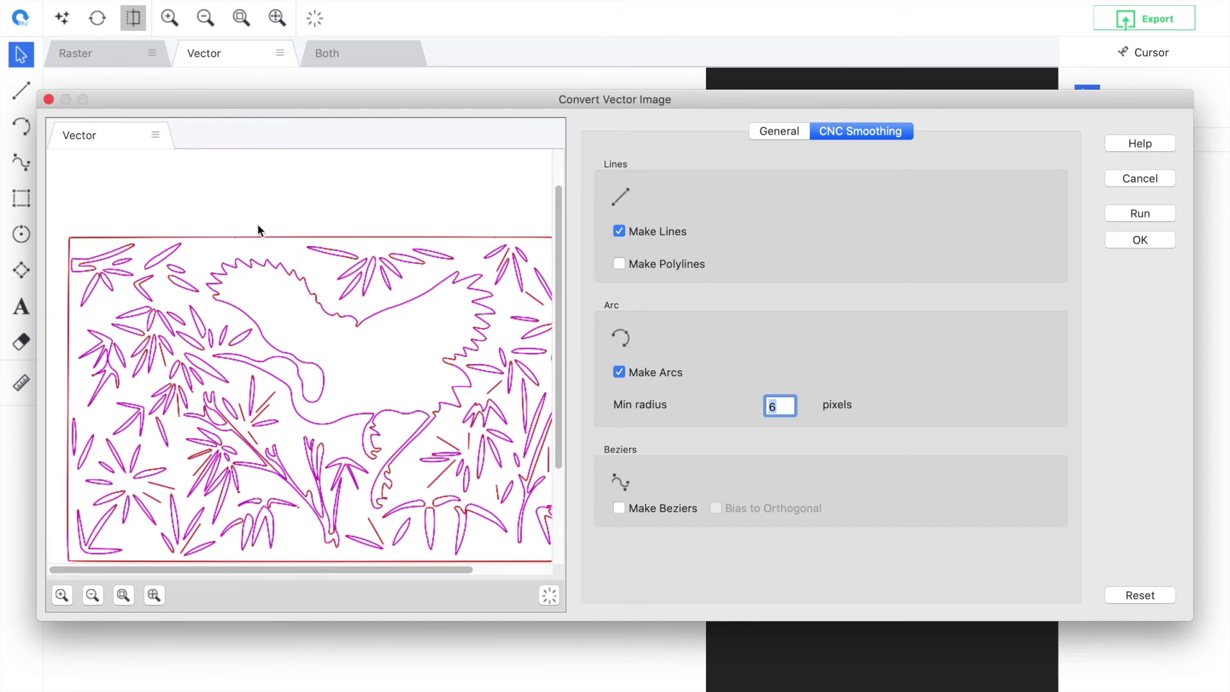
{"action": "scroll", "coordinate": [341, 309], "scroll_direction": "down", "scroll_amount": 2}
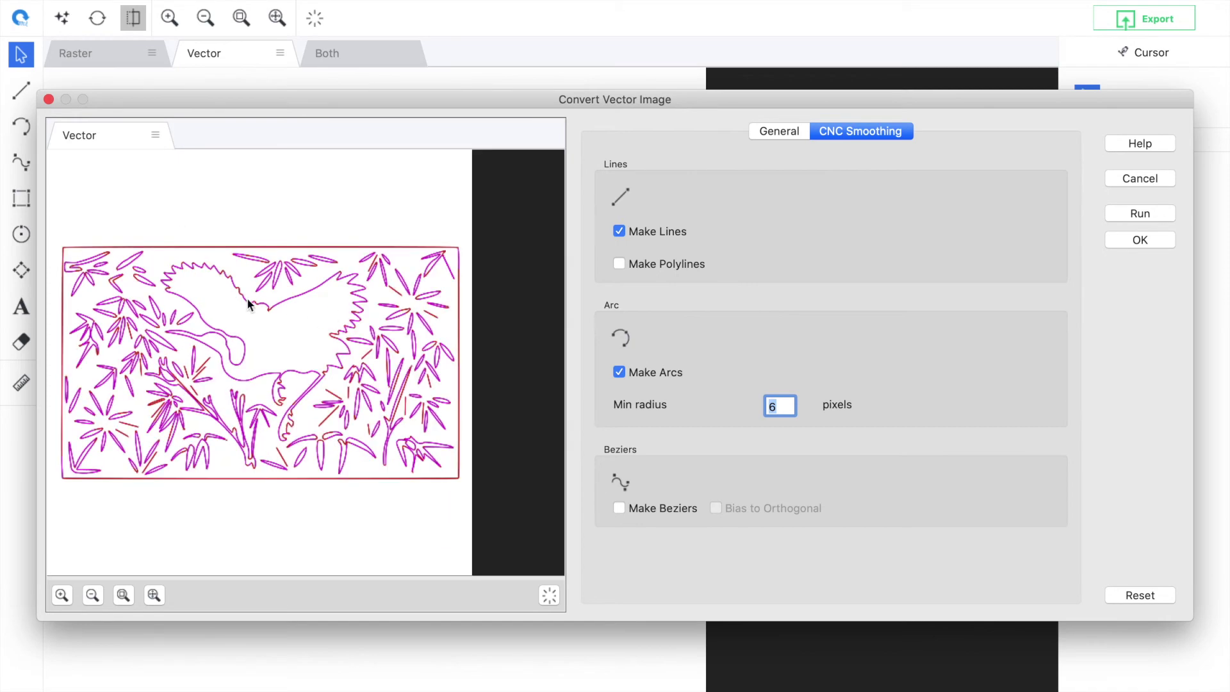
{"action": "scroll", "coordinate": [351, 392], "scroll_direction": "up", "scroll_amount": 4}
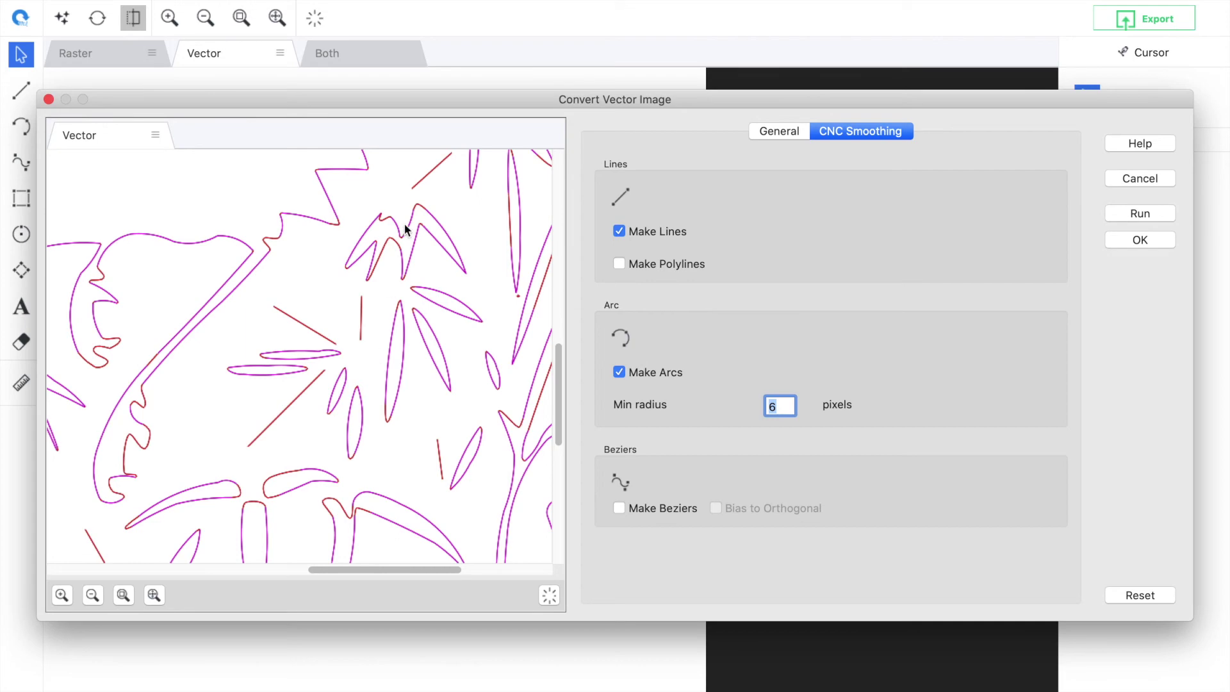
{"action": "left_click", "coordinate": [1122, 239]}
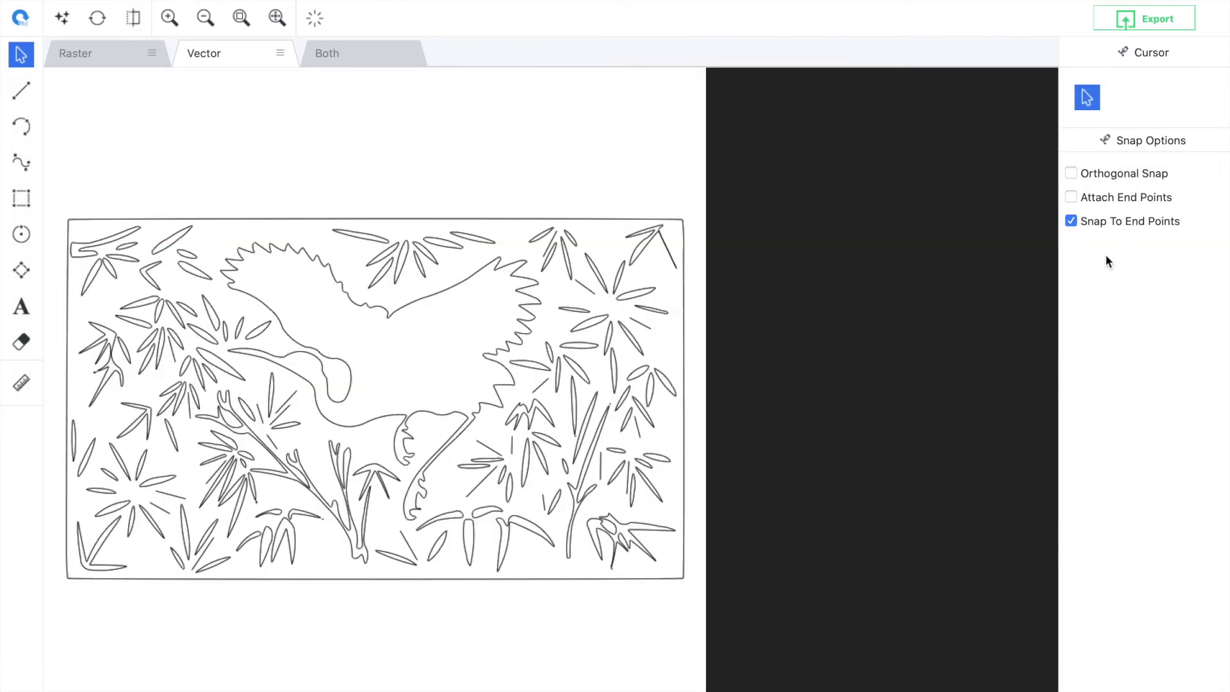
Step: Color the smoothed drawing by vector type and bring the bird's upper body and wings into close view
{"action": "left_click", "coordinate": [314, 18]}
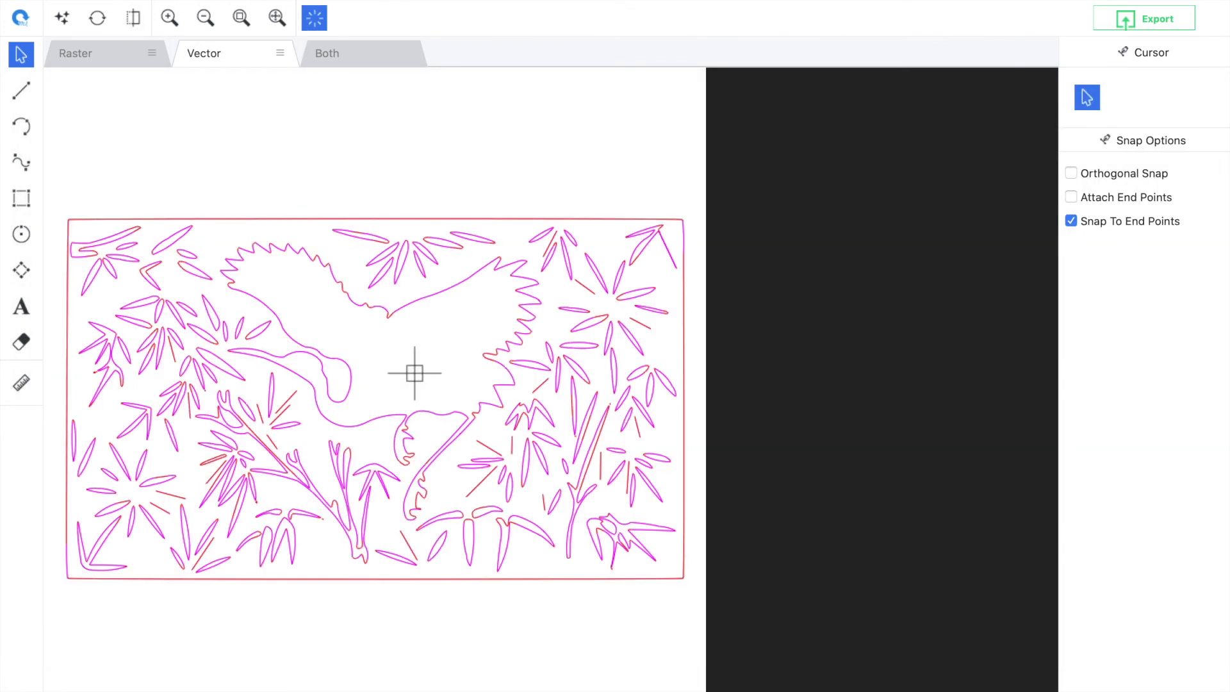
{"action": "scroll", "coordinate": [433, 406], "scroll_direction": "up", "scroll_amount": 2}
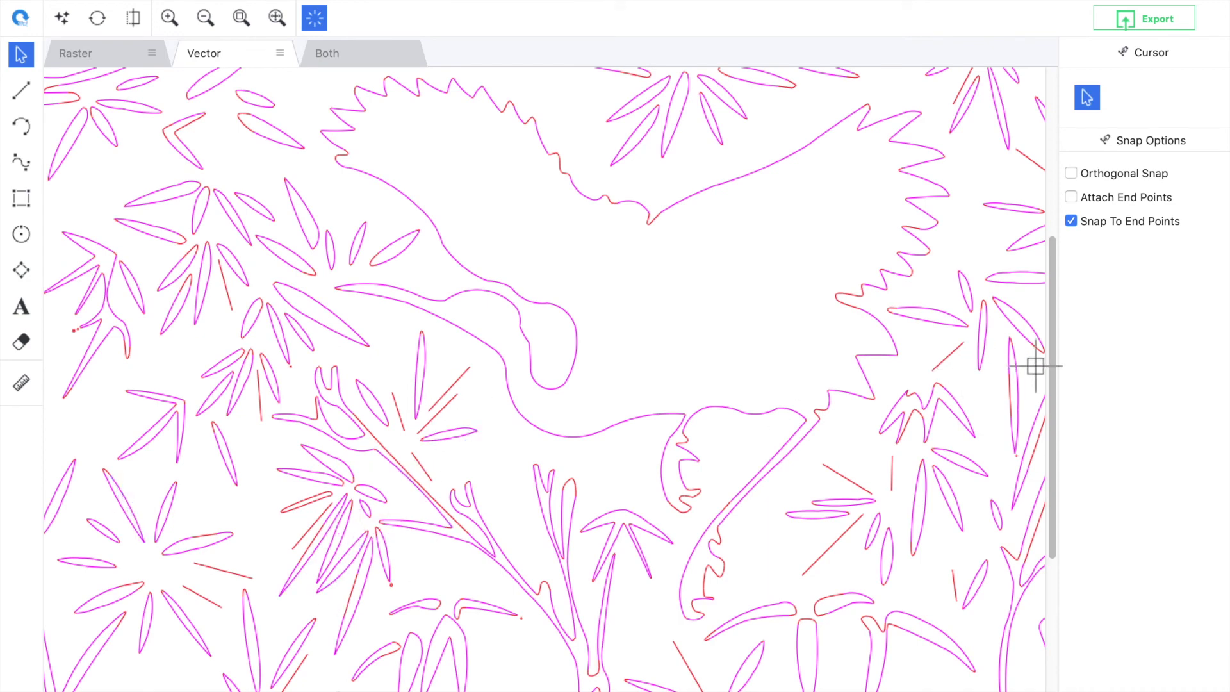
{"action": "left_click_drag", "start_coordinate": [1048, 360], "coordinate": [1005, 315]}
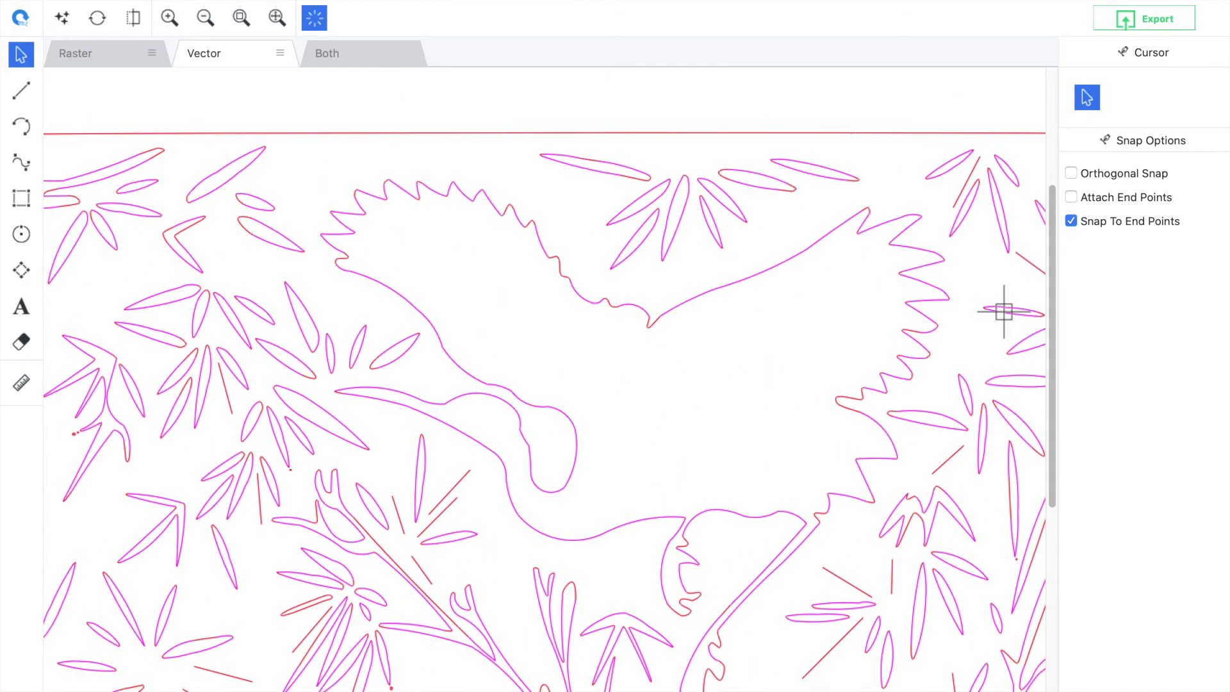
Step: Examine the properties of an arc near the bird's neck and the smoothed curves around it
{"action": "left_click", "coordinate": [503, 403]}
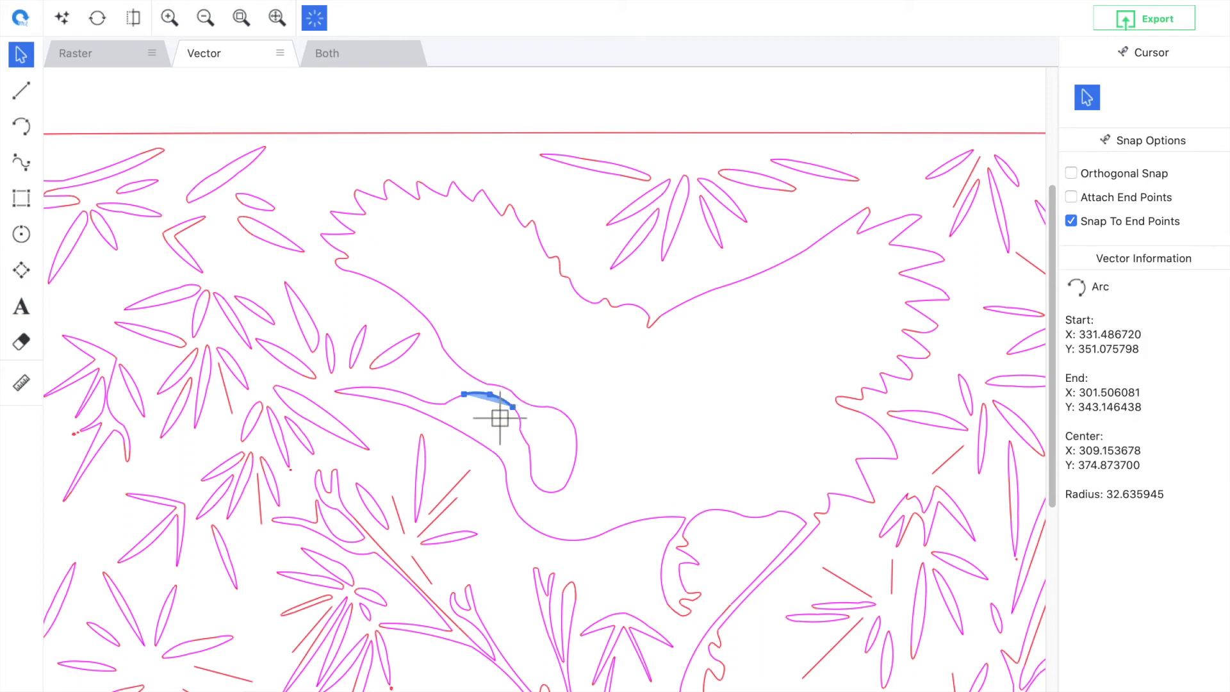
{"action": "left_click", "coordinate": [500, 416]}
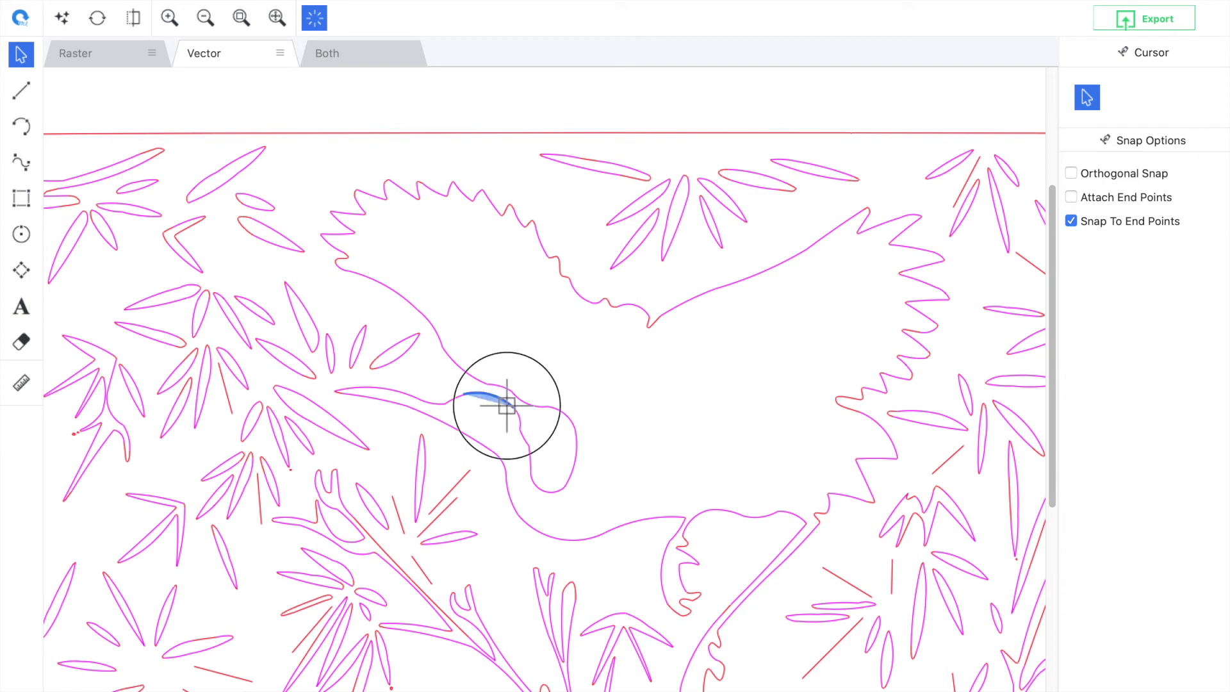
{"action": "left_click", "coordinate": [506, 404]}
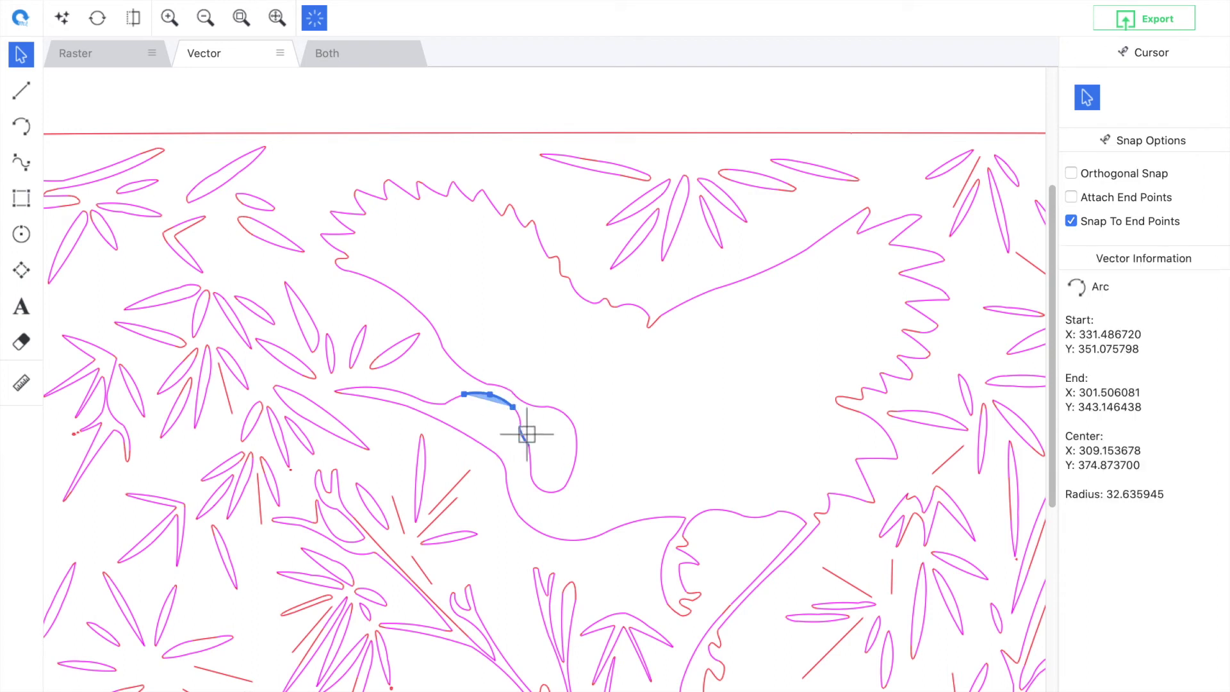
{"action": "left_click", "coordinate": [650, 463]}
{"action": "scroll", "coordinate": [667, 385], "scroll_direction": "down", "scroll_amount": 3}
{"action": "scroll", "coordinate": [448, 366], "scroll_direction": "up", "scroll_amount": 3}
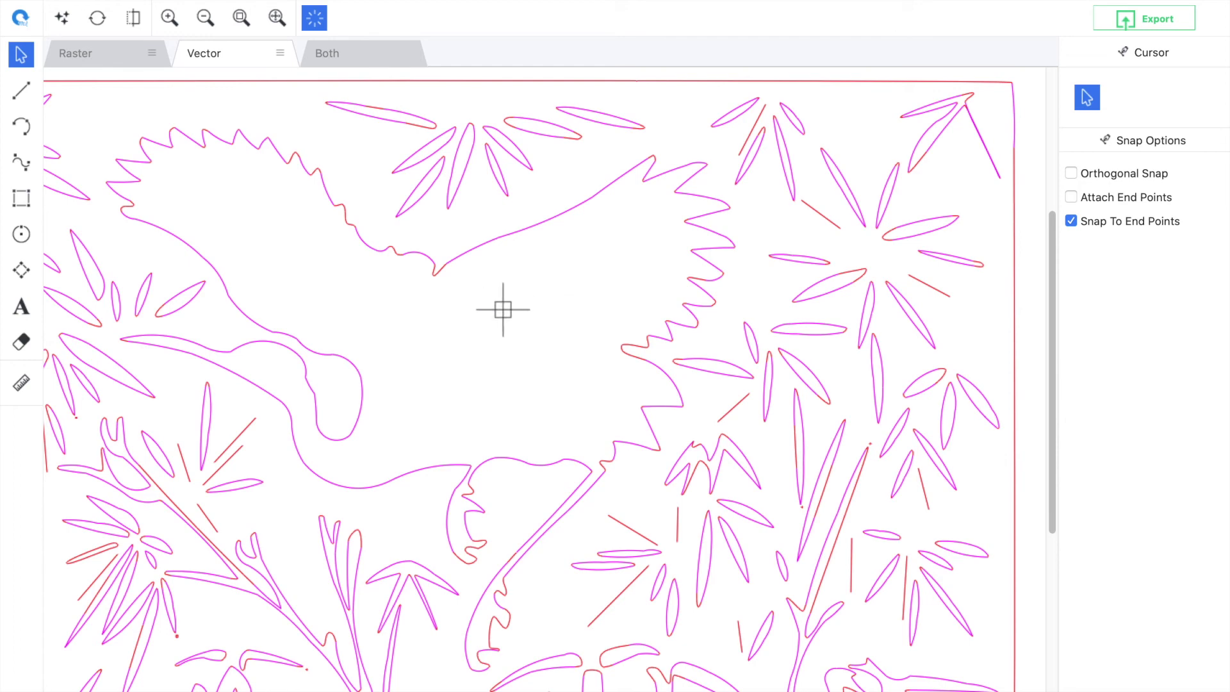
Step: Save the whole vector drawing as a G-code (*.cnc) file named birds in the example-files folder
{"action": "scroll", "coordinate": [503, 309], "scroll_direction": "down", "scroll_amount": 3}
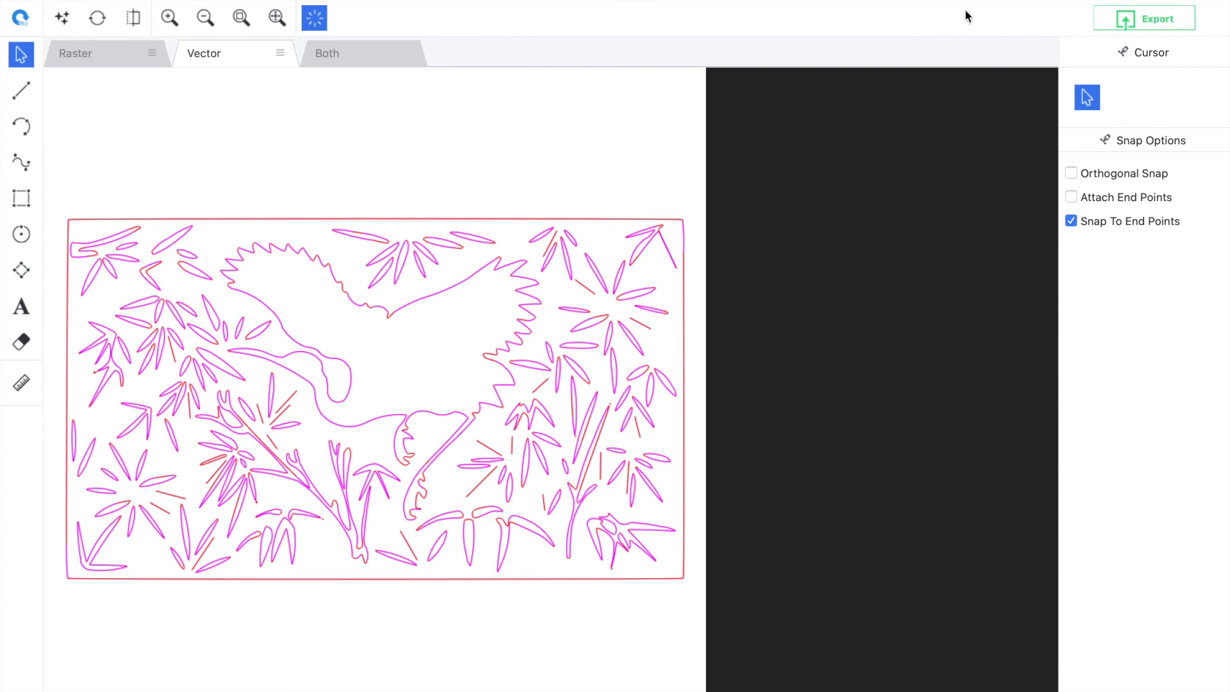
{"action": "left_click", "coordinate": [132, 0]}
{"action": "mouse_move", "coordinate": [162, 51]}
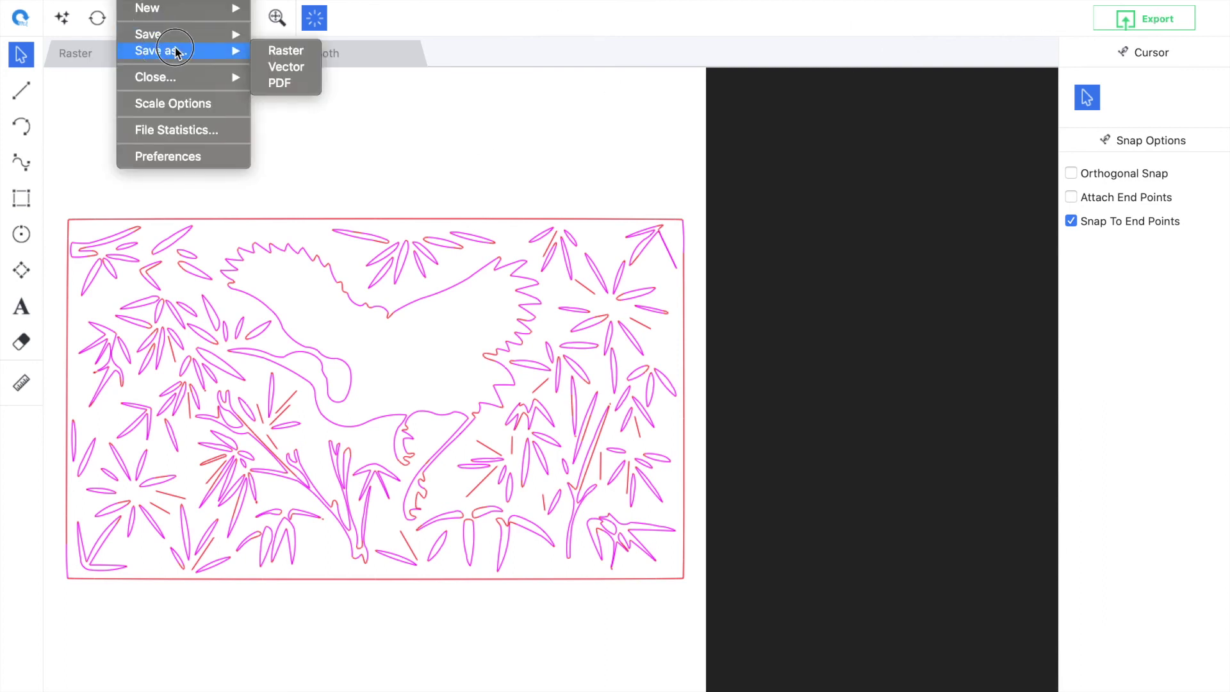
{"action": "left_click", "coordinate": [579, 120]}
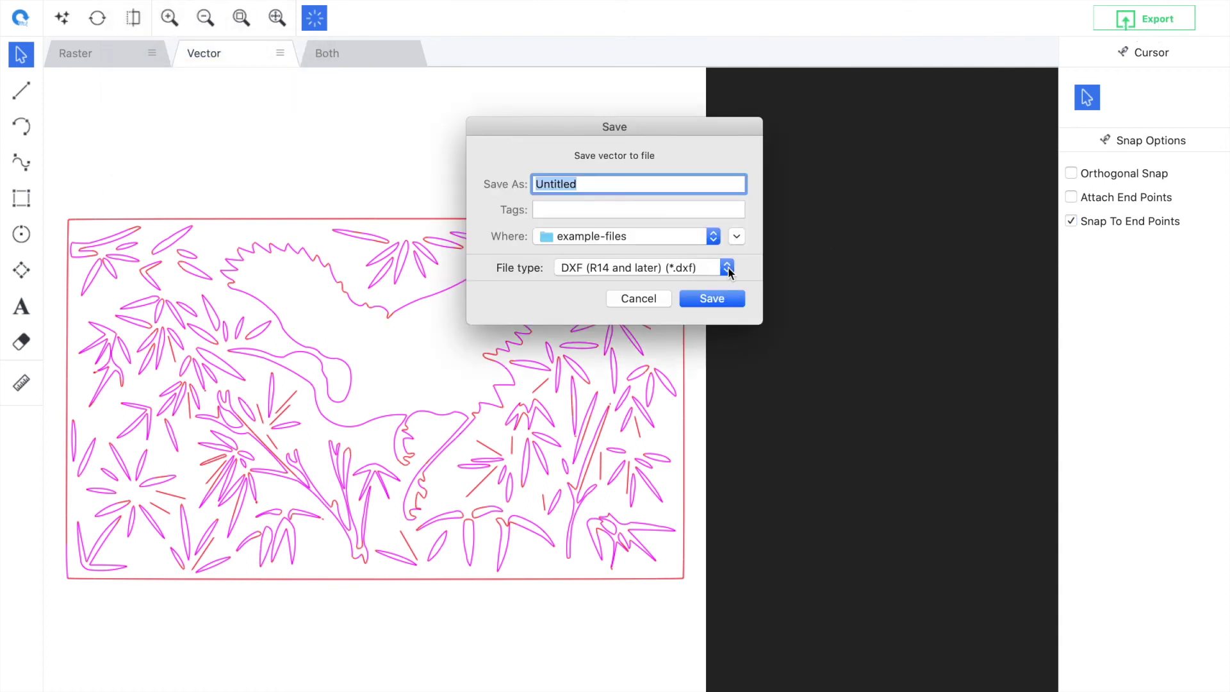
{"action": "left_click", "coordinate": [725, 268]}
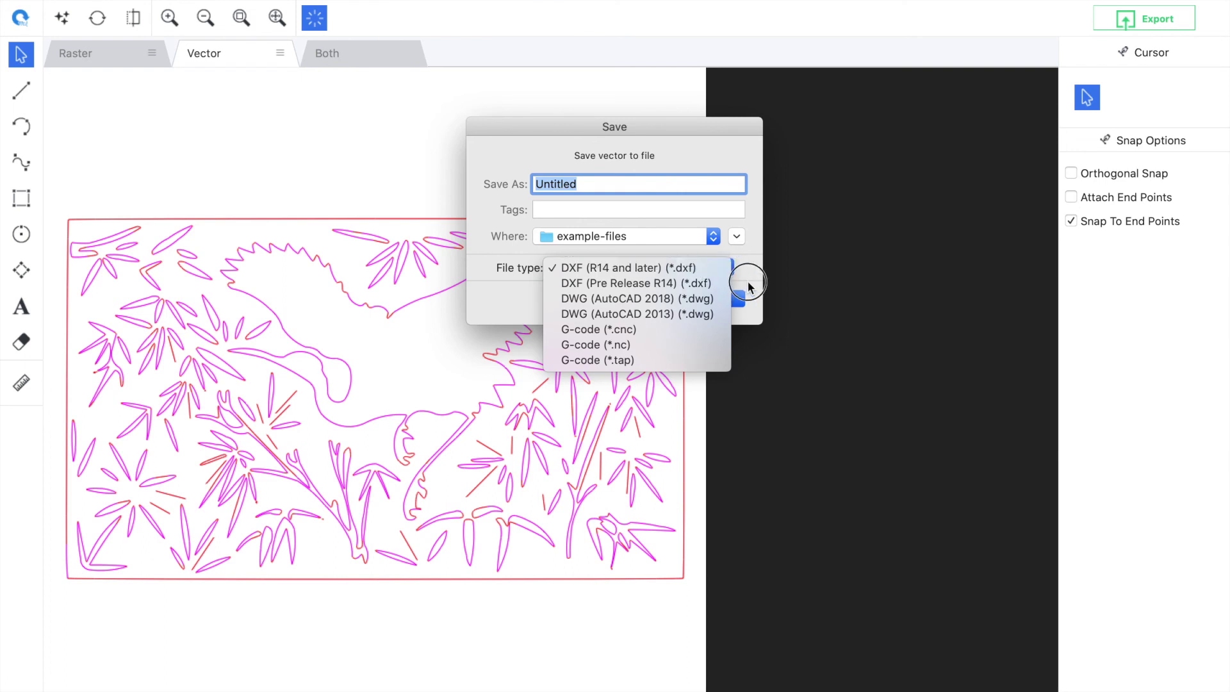
{"action": "left_click", "coordinate": [660, 330]}
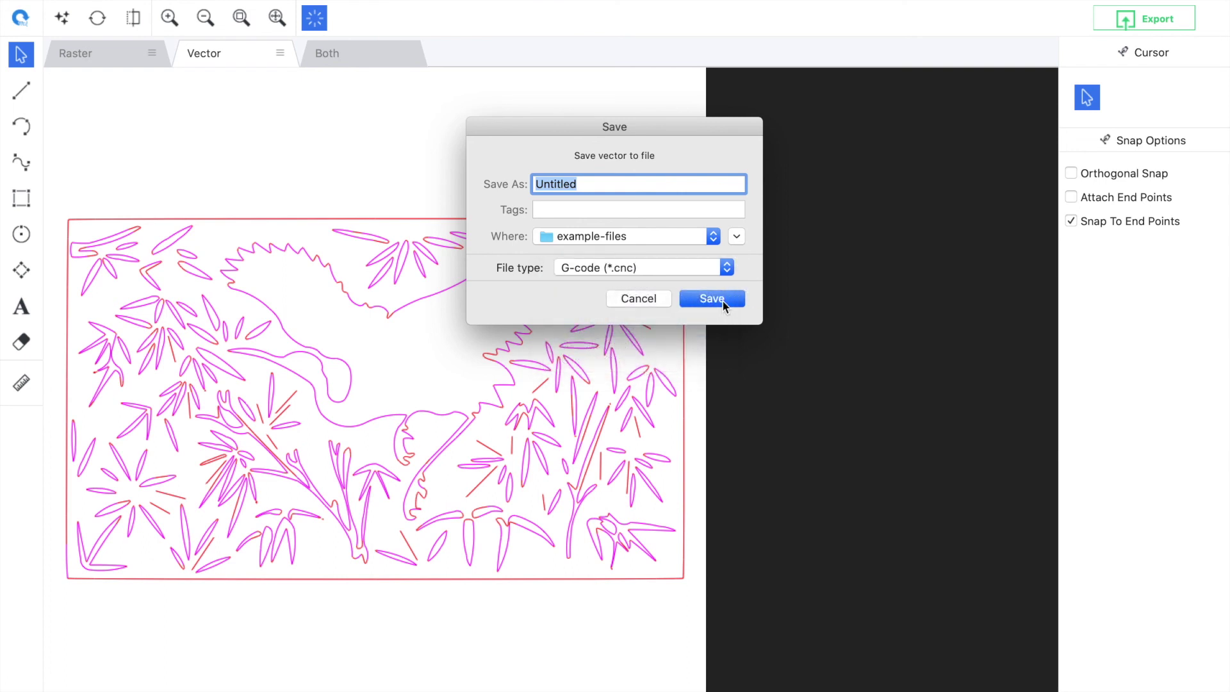
{"action": "type", "text": "birds"}
{"action": "left_click", "coordinate": [729, 297]}
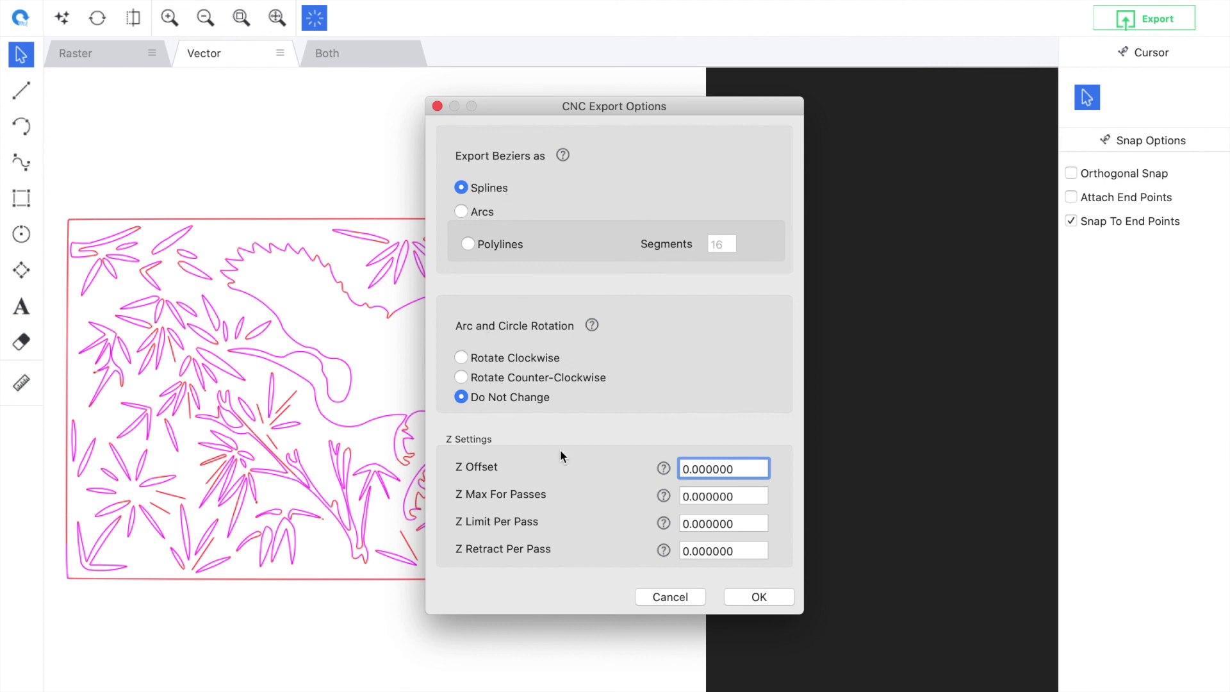
Step: Consult the Z Offset help and accept the CNC export options with Beziers as splines, arc rotation unchanged and all Z settings at 0
{"action": "left_click", "coordinate": [664, 469]}
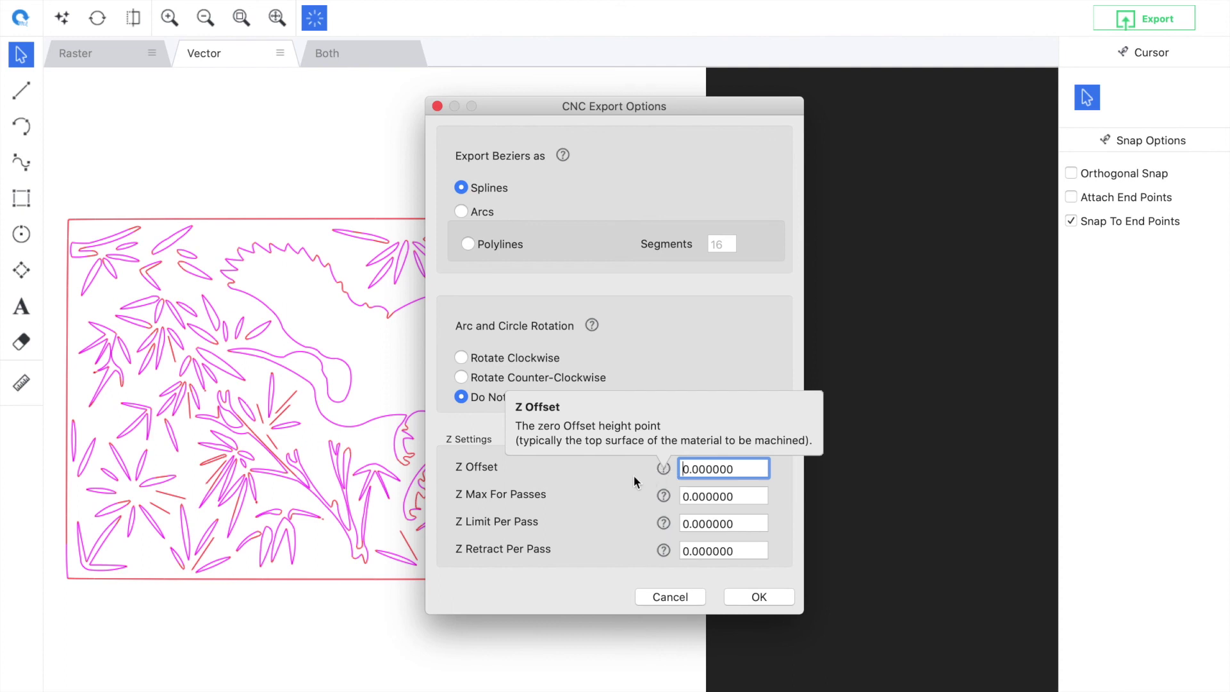
{"action": "left_click", "coordinate": [760, 597]}
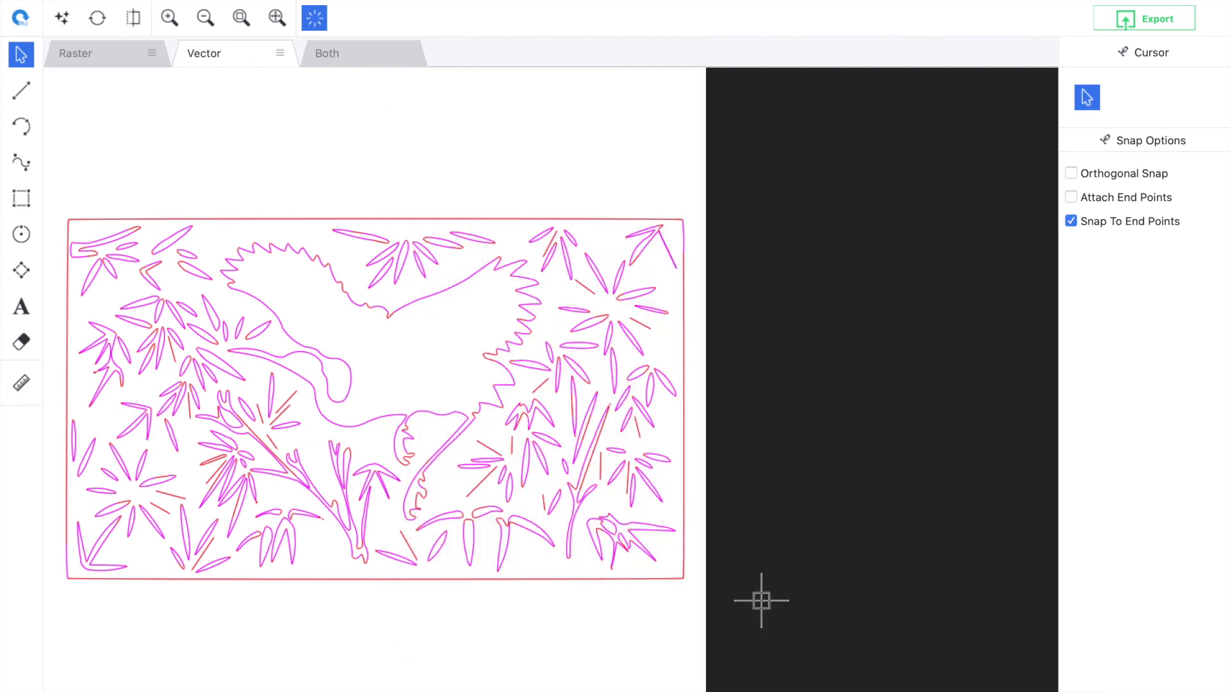